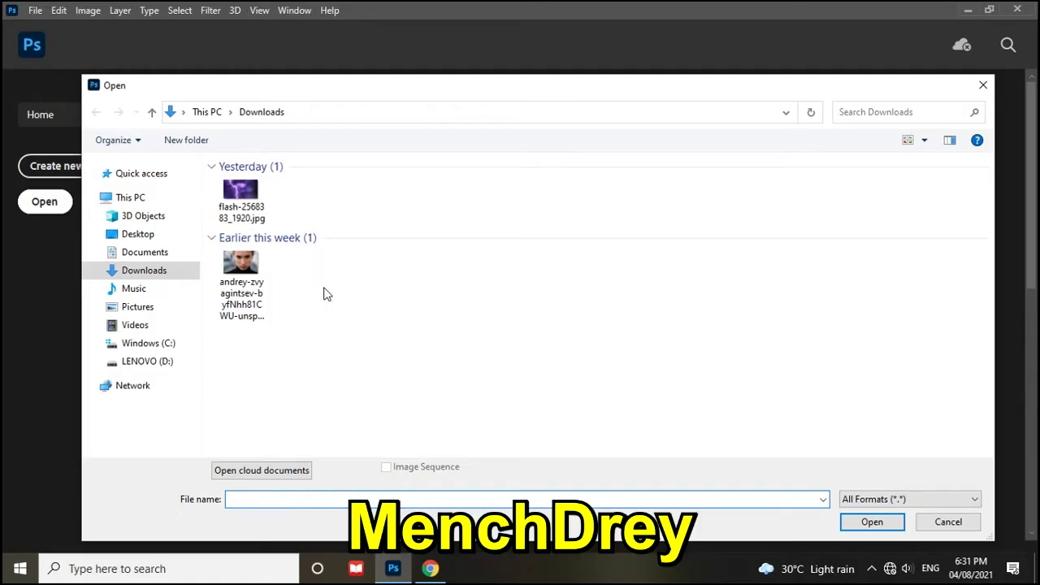
Open the andrey-zvyagintsev portrait photo from Downloads and fit it to the window
left_click(268, 291)
left_click(870, 521)
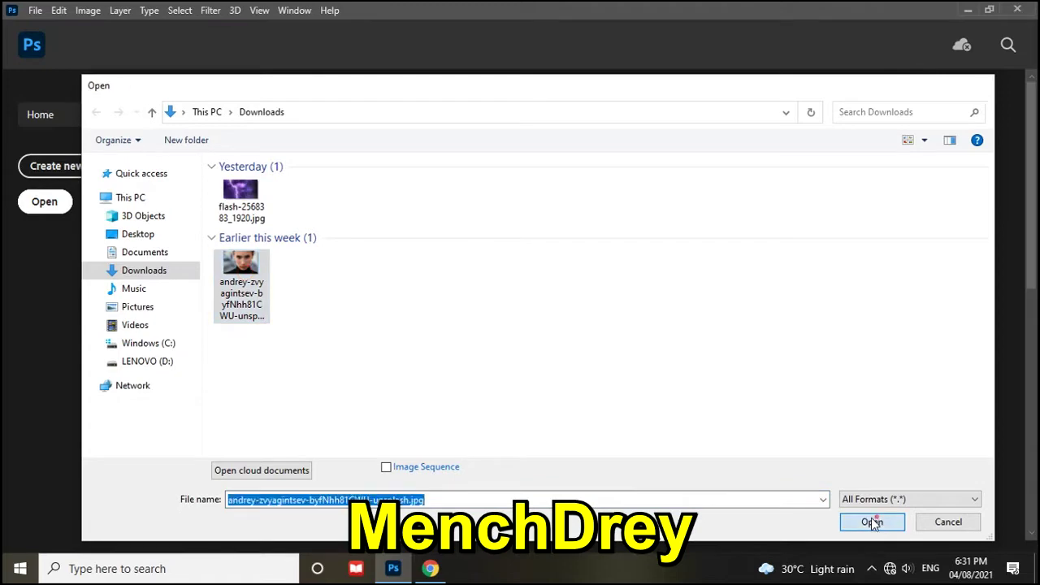
key("ctrl+0")
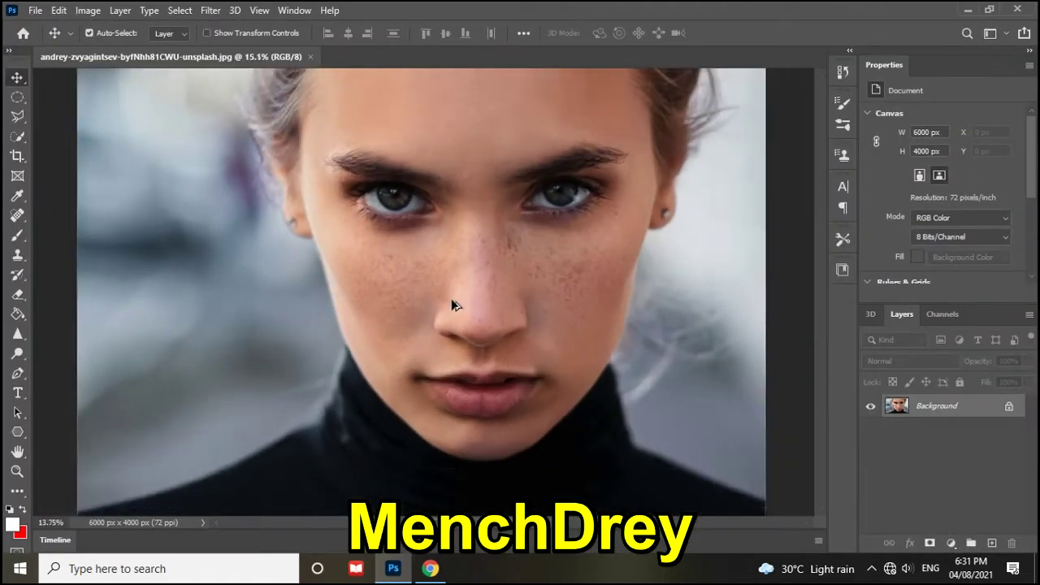
Select the woman with the Quick Selection Tool, undoing the accidental layer copy
right_click(17, 137)
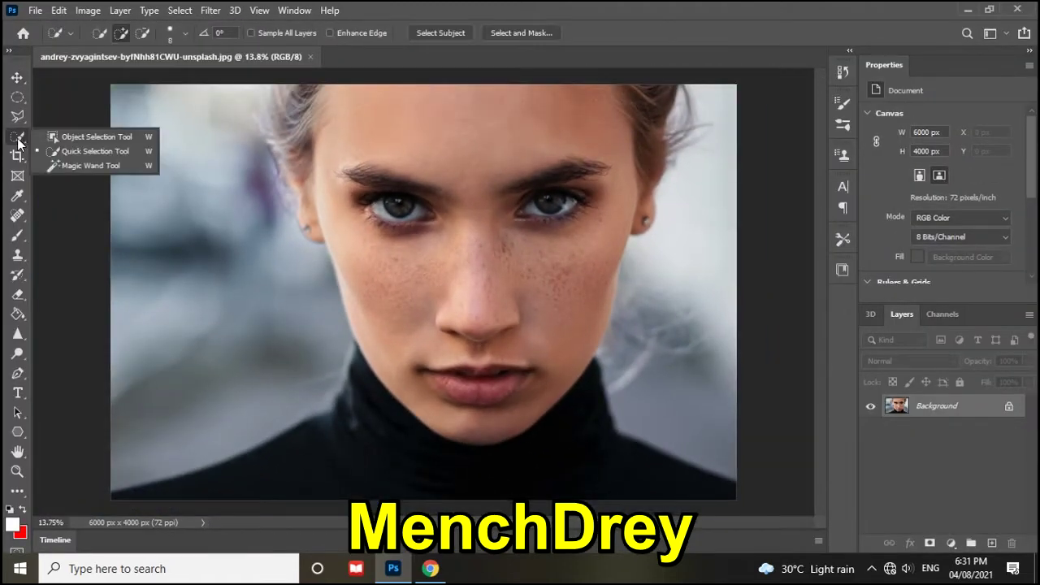
left_click(70, 154)
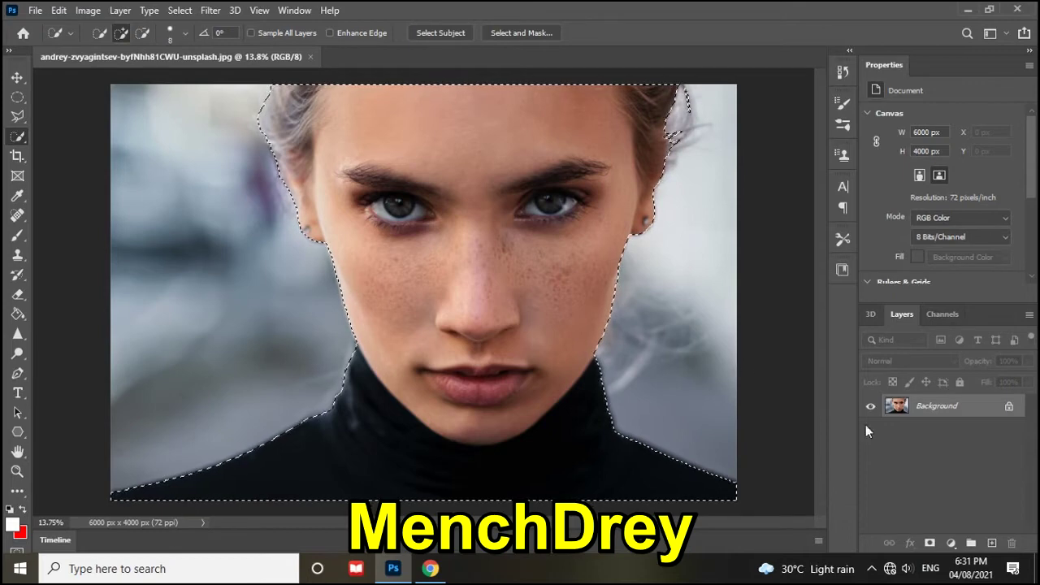
key("ctrl+j")
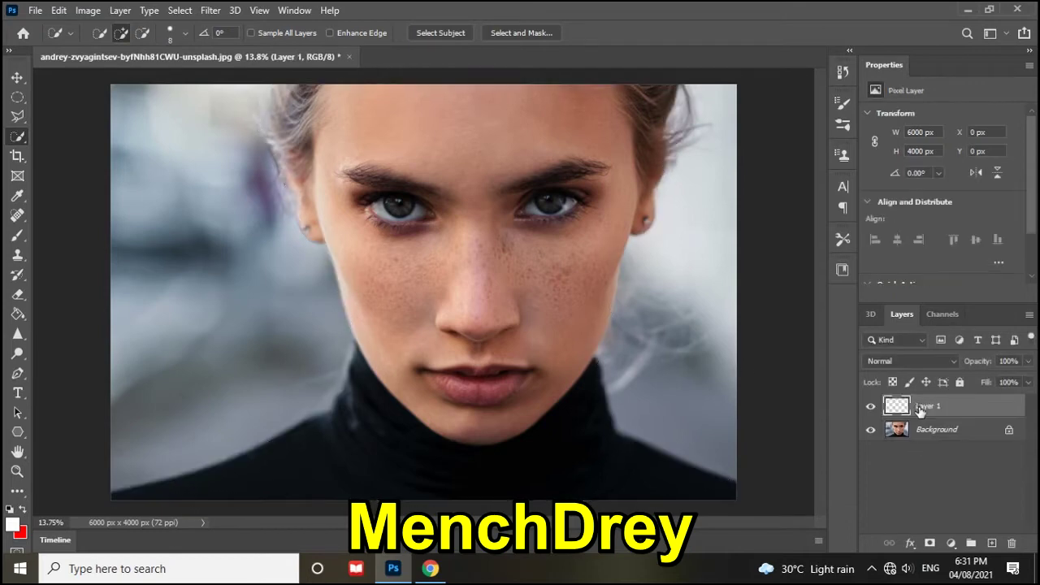
key("ctrl+z")
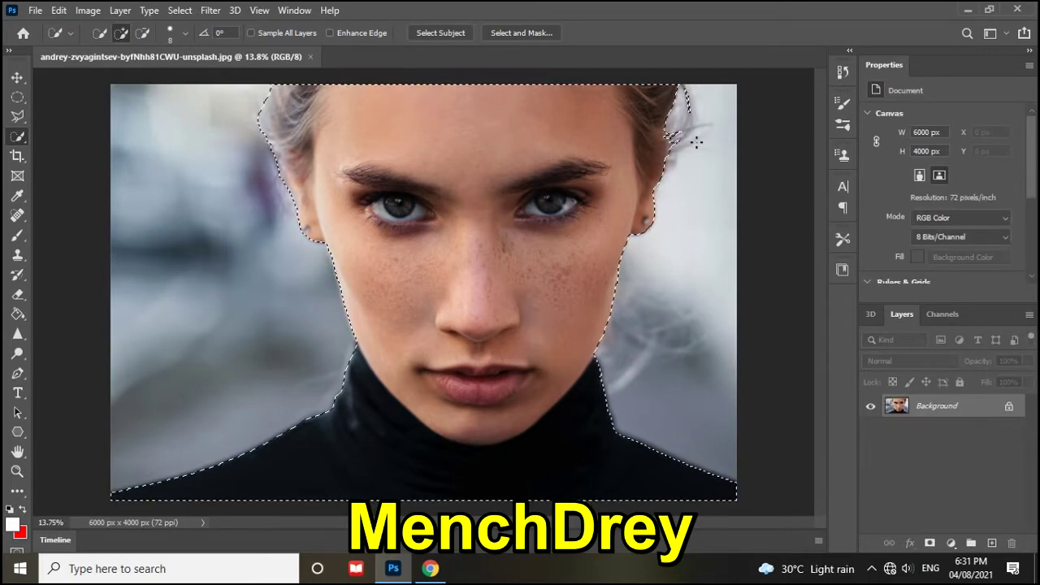
Zoom in and add hair strands on the right side of the head to the selection
scroll(690, 150, "up", 2)
scroll(691, 154, "up", 2)
scroll(691, 154, "up", 1)
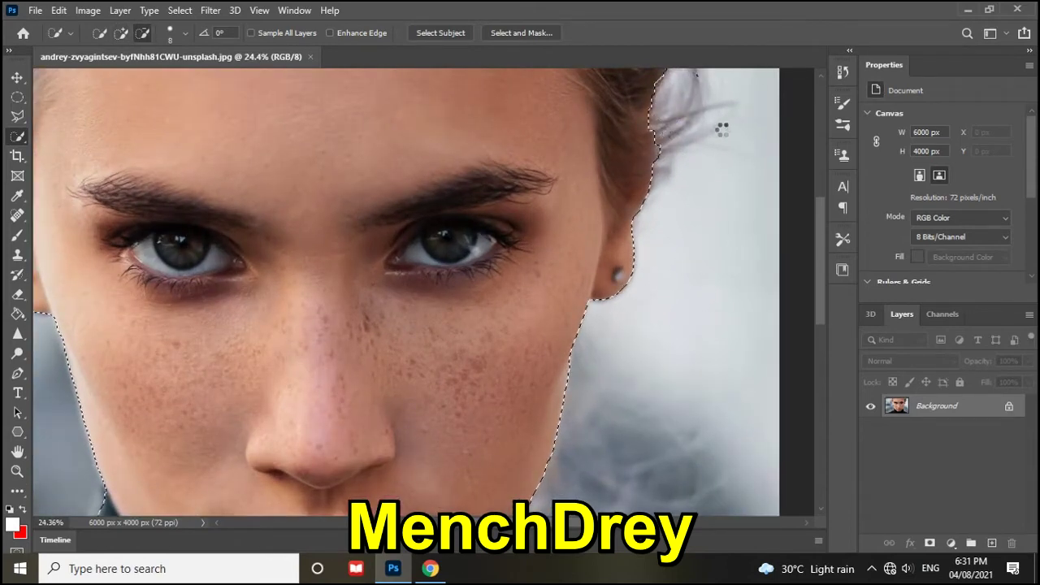
scroll(736, 122, "up", 3)
left_click(663, 229)
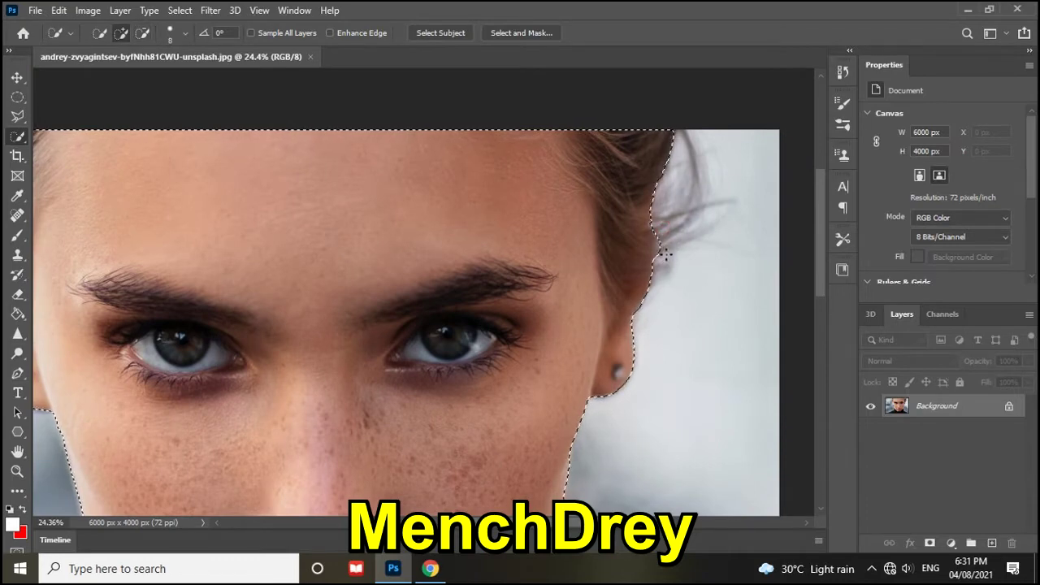
left_click(662, 251, "alt")
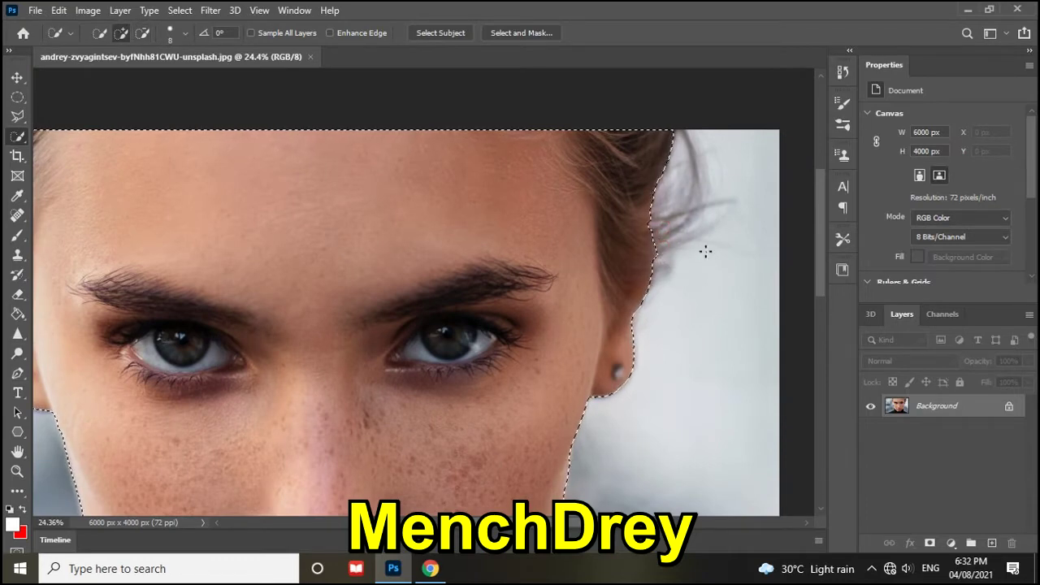
Trim background from the selection along the left hair, using a smaller brush
scroll(705, 249, "down", 2)
scroll(194, 246, "up", 1)
scroll(186, 222, "up", 1)
left_click(225, 159, "alt")
left_click(225, 218, "alt")
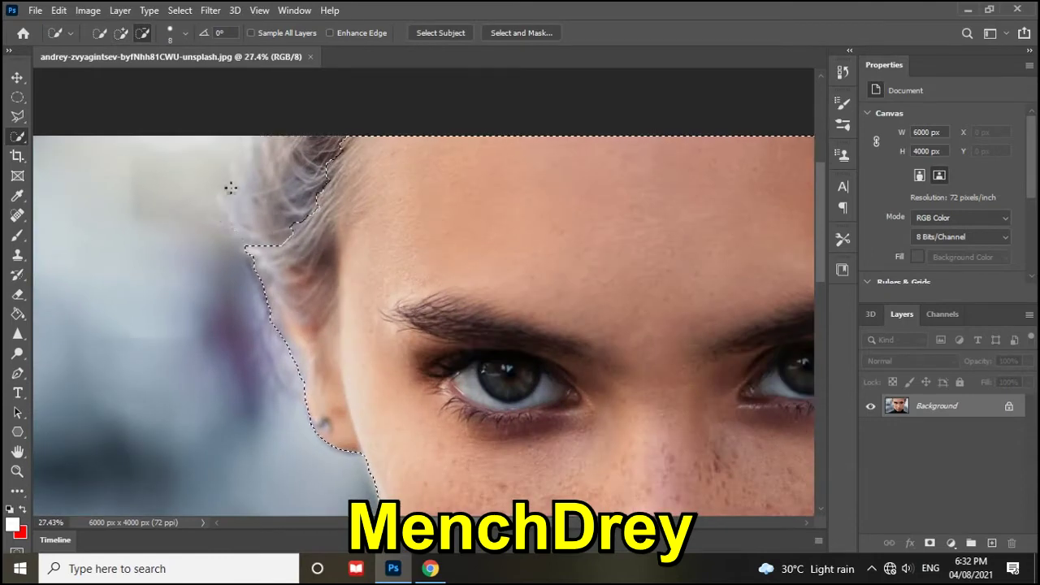
left_click(230, 192)
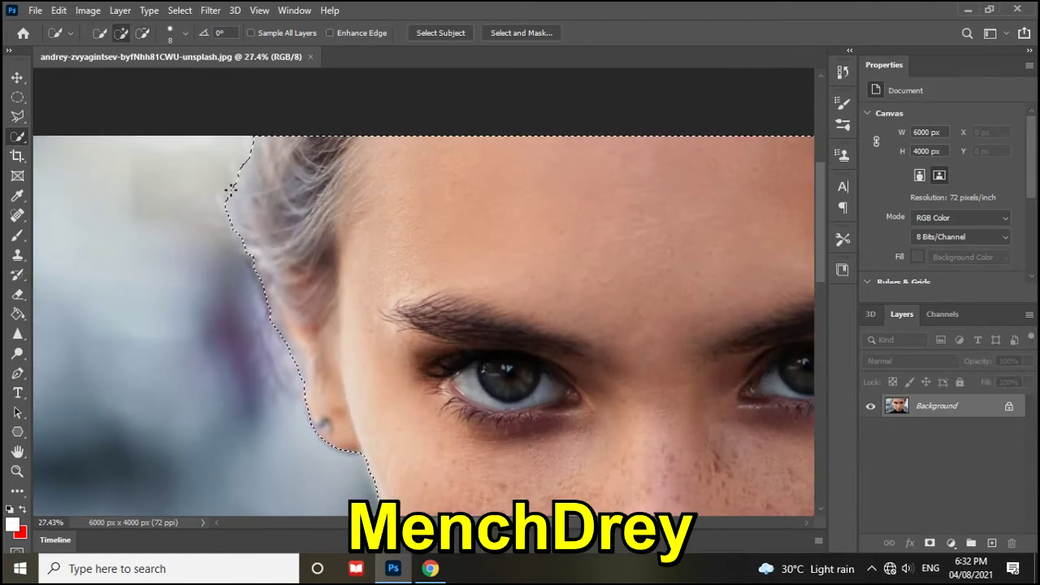
key("bracketleft")
key("bracketleft")
key("bracketleft")
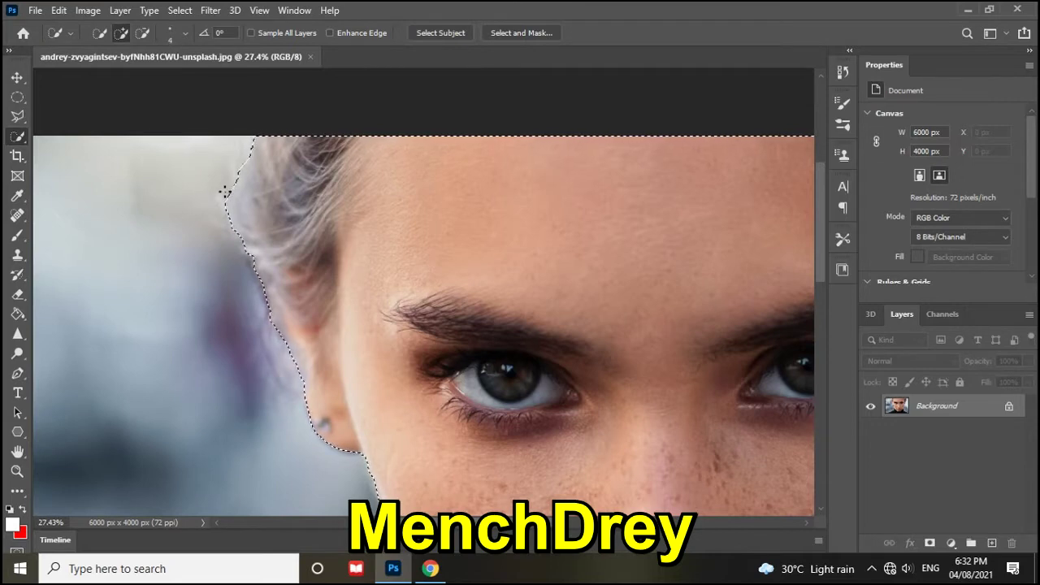
left_click(220, 178, "alt")
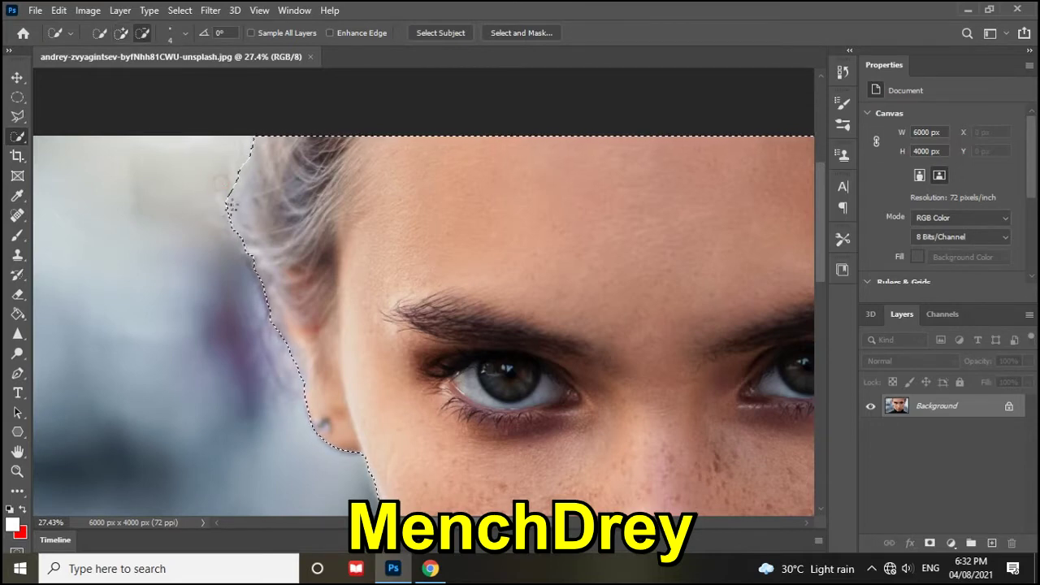
left_click_drag(229, 208, 233, 223)
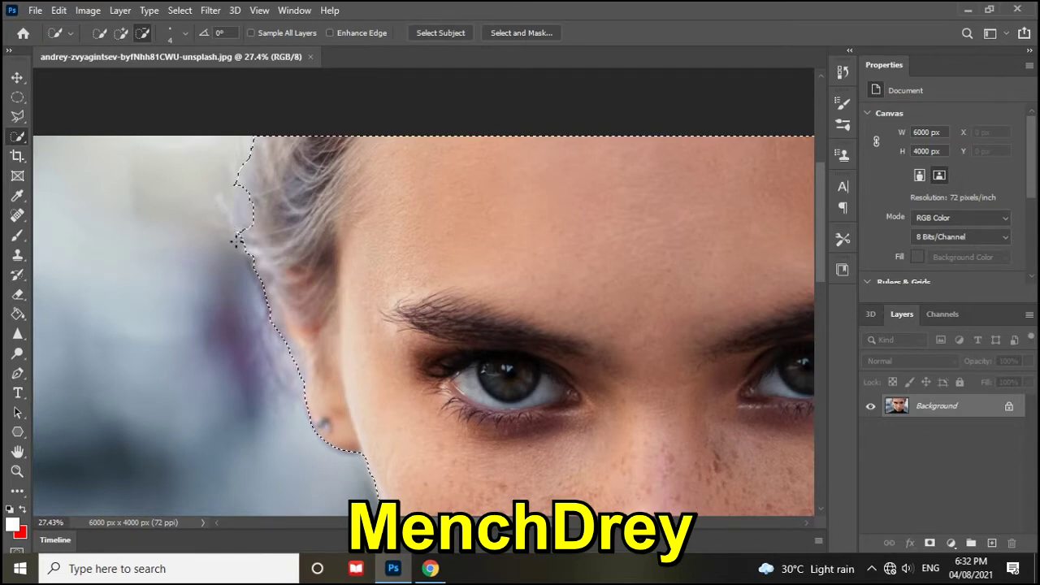
Extend the selection over the remaining hair edge and copy the subject to a new layer
scroll(193, 195, "up", 2)
scroll(258, 211, "up", 3)
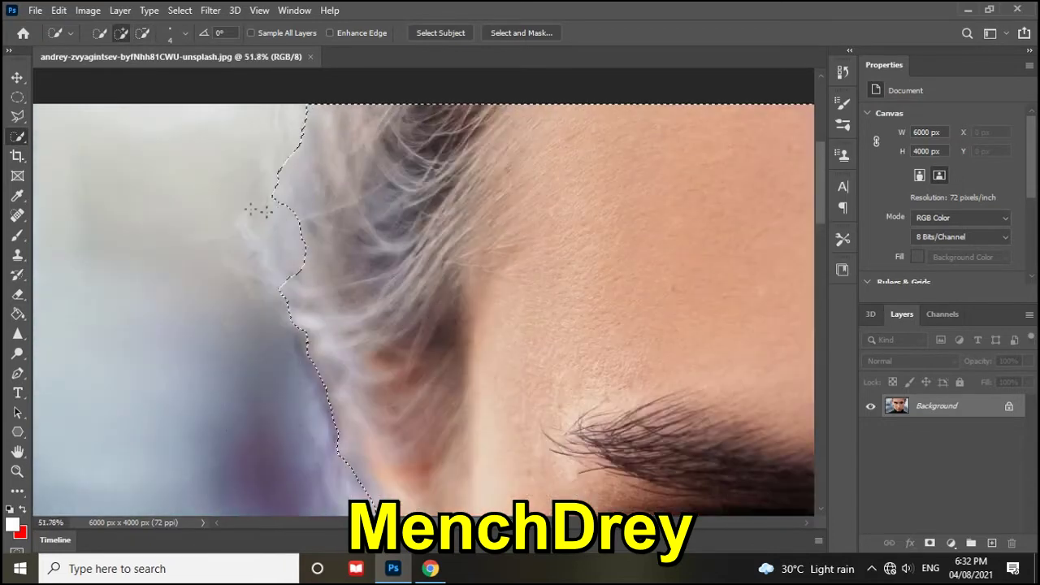
left_click_drag(301, 203, 296, 242)
left_click_drag(296, 278, 296, 244)
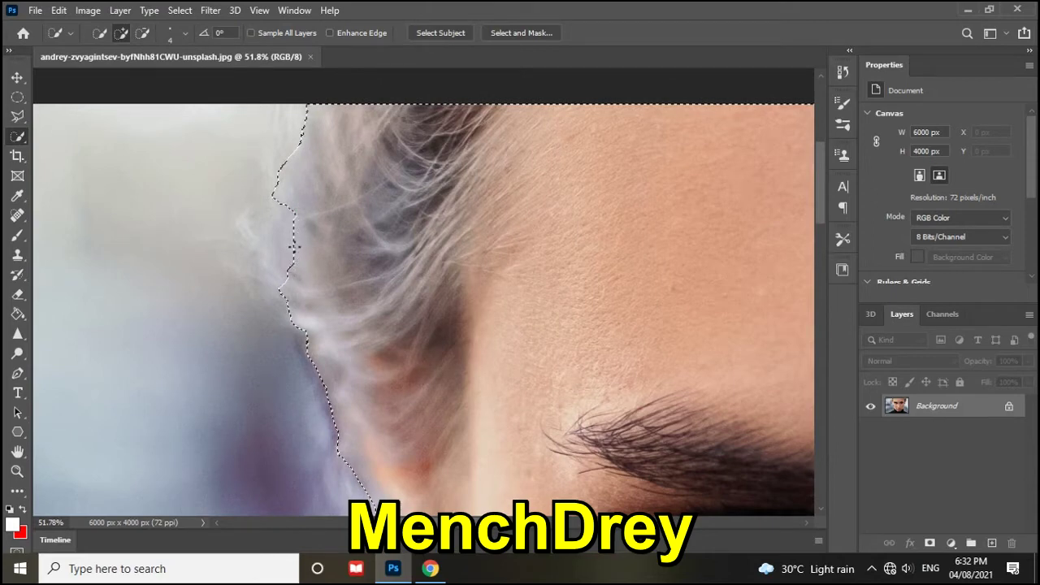
left_click_drag(288, 236, 289, 212)
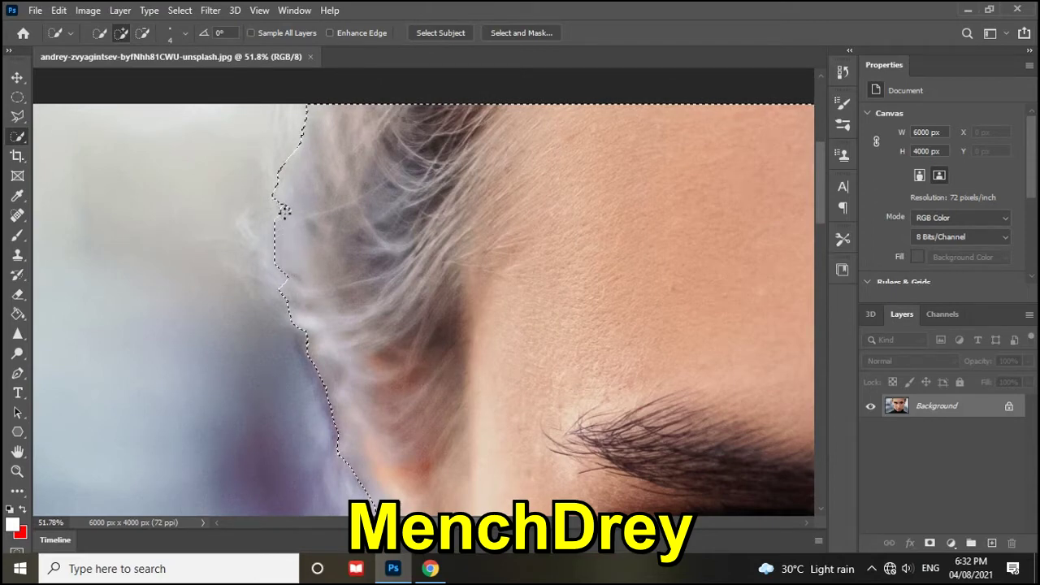
left_click_drag(285, 211, 281, 202)
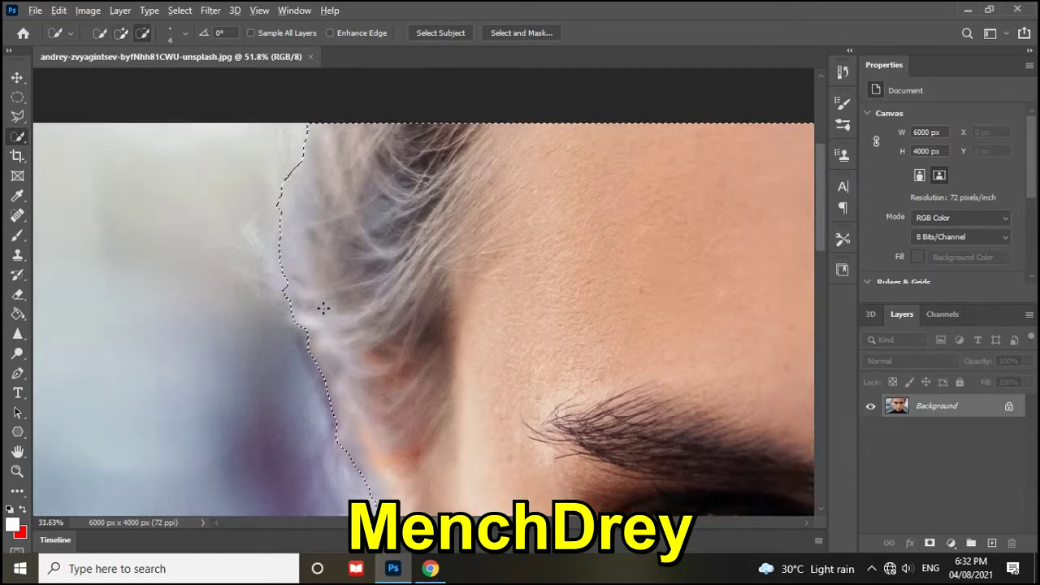
scroll(322, 305, "down", 5)
scroll(322, 305, "down", 2)
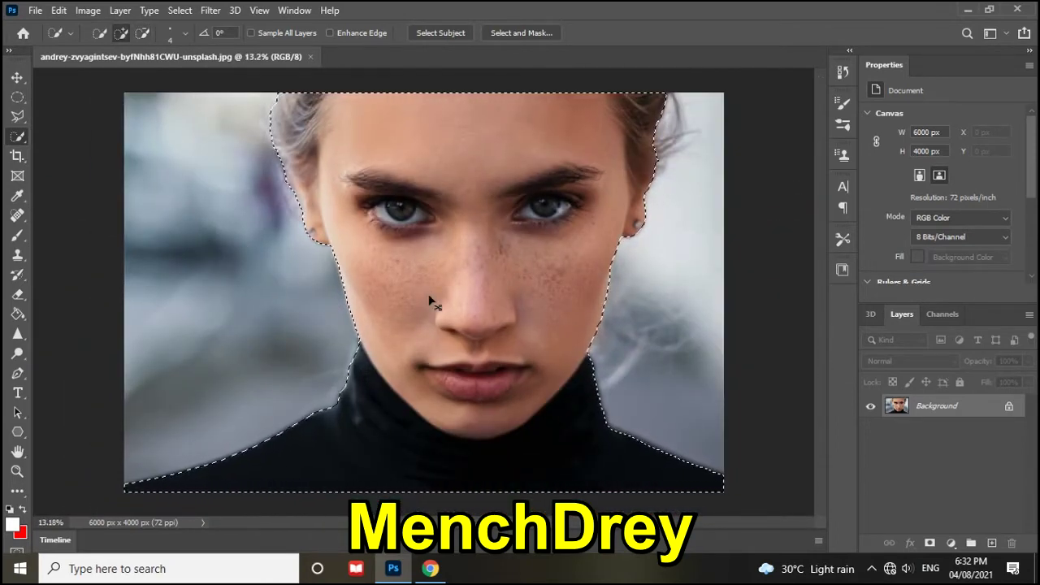
key("ctrl+j")
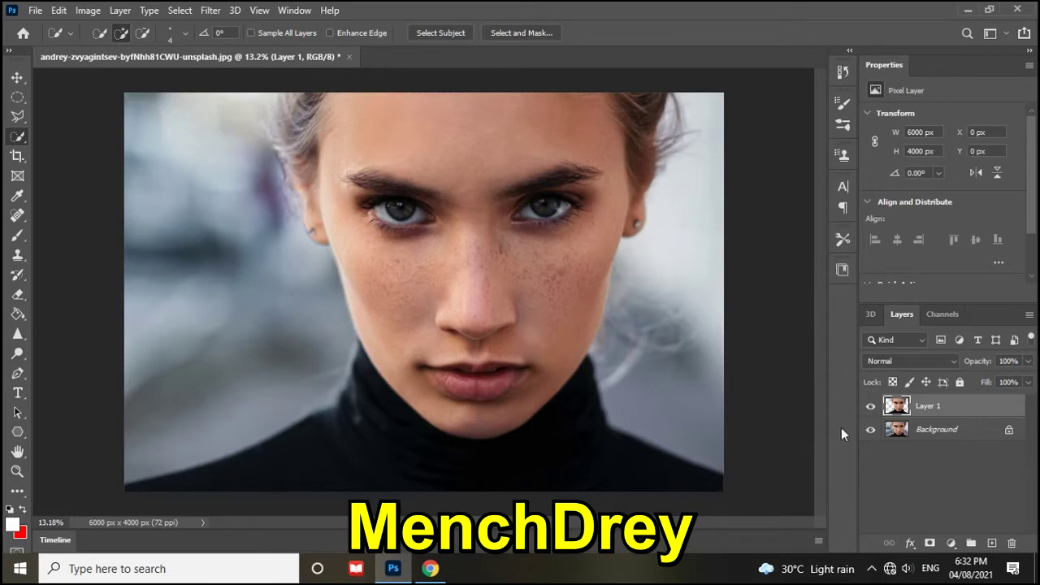
Hide and reshow the Background to check Layer 1's cut-out, then switch to the Pen Tool
left_click(870, 430)
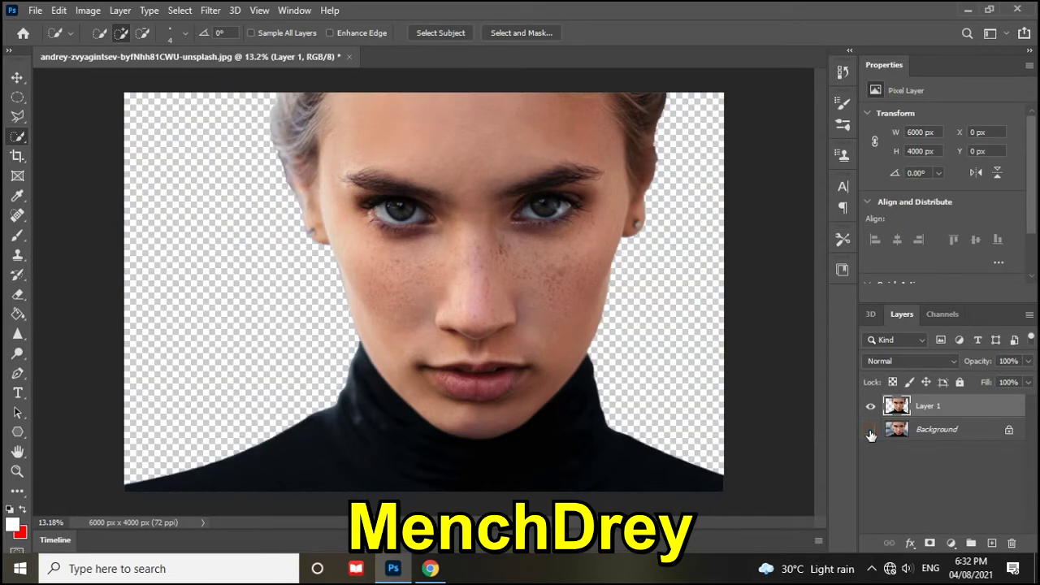
left_click(870, 429)
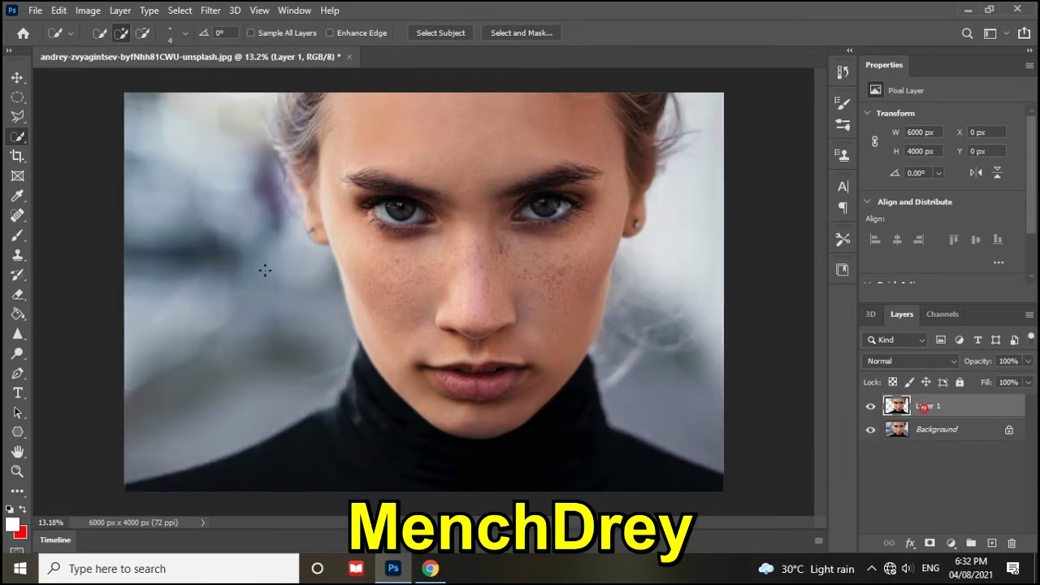
left_click(18, 373)
left_click(64, 375)
Zoom in and start the eye path at the inner corner, curving along the upper eyelid
scroll(443, 241, "up", 3)
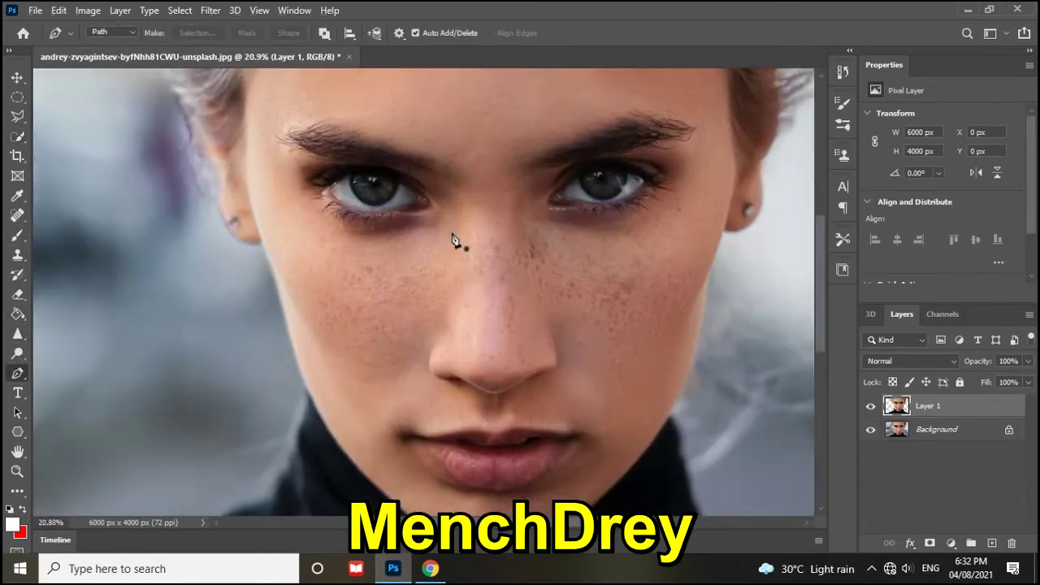
scroll(343, 127, "up", 2)
scroll(338, 128, "up", 1)
scroll(335, 146, "up", 2)
scroll(335, 147, "up", 1)
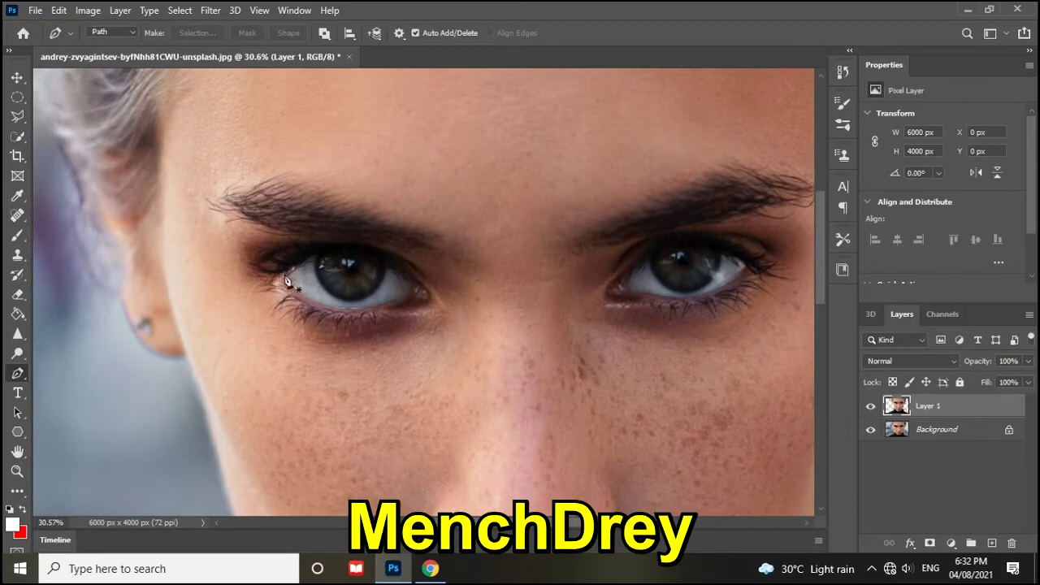
left_click(279, 269)
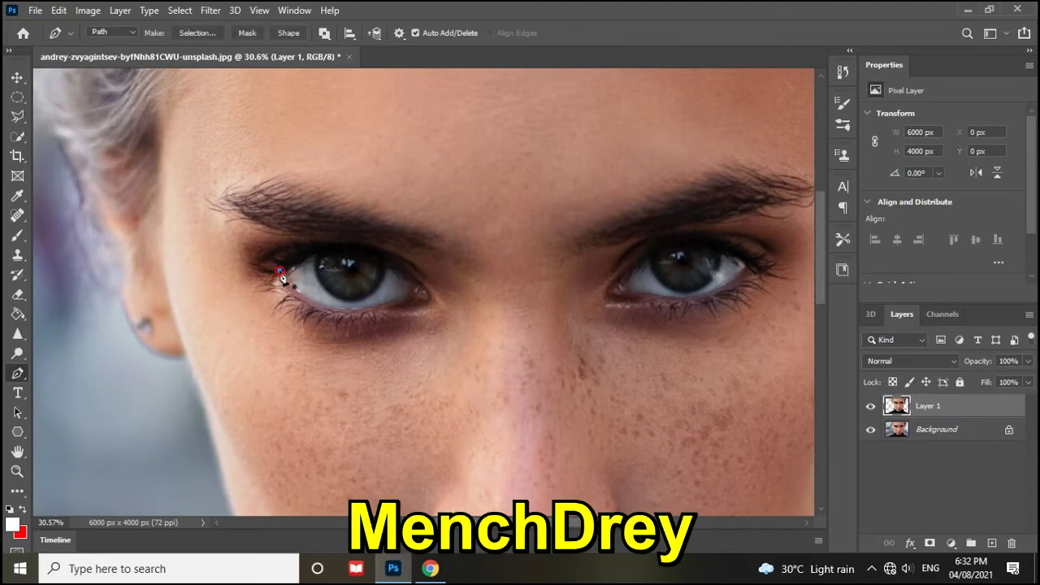
left_click_drag(342, 247, 374, 253)
left_click(341, 247, "alt")
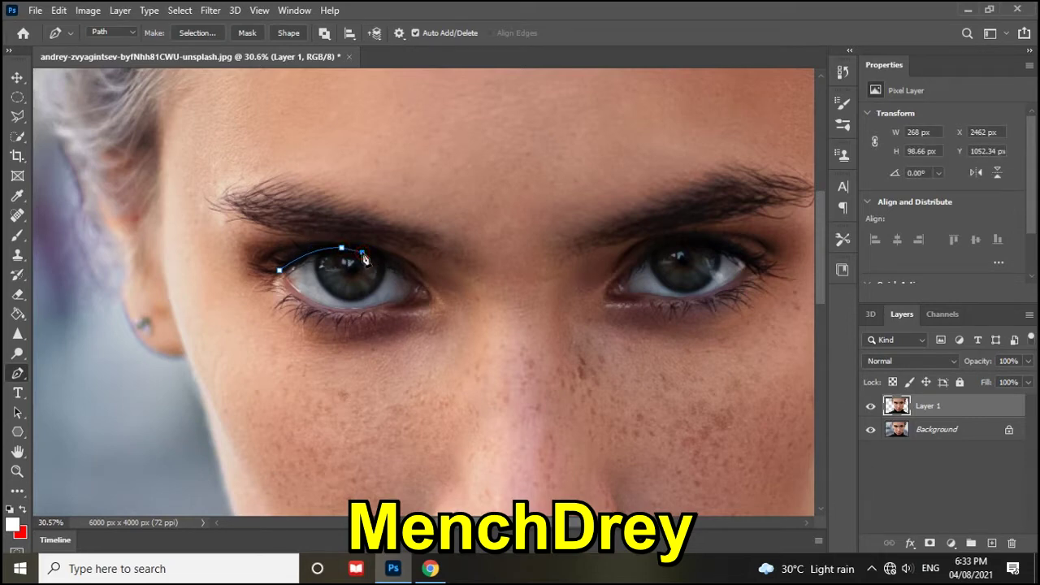
Continue the path along the upper lid toward the eye's outer corner, redoing misplaced points
left_click(394, 271)
key("ctrl+z")
left_click(371, 258)
left_click_drag(372, 267, 380, 276)
key("ctrl+z")
left_click_drag(390, 263, 417, 283)
left_click_drag(417, 284, 417, 280)
left_click(390, 262)
Curve the path around the outer corner and lower eyelid, closing it at the starting point
left_click_drag(414, 294, 423, 315)
left_click_drag(415, 300, 406, 304)
left_click_drag(403, 303, 370, 313)
left_click_drag(350, 309, 335, 308)
mouse_move(303, 298)
left_mouse_down()
mouse_move(286, 286)
mouse_move(291, 294)
left_mouse_up()
left_click(279, 270)
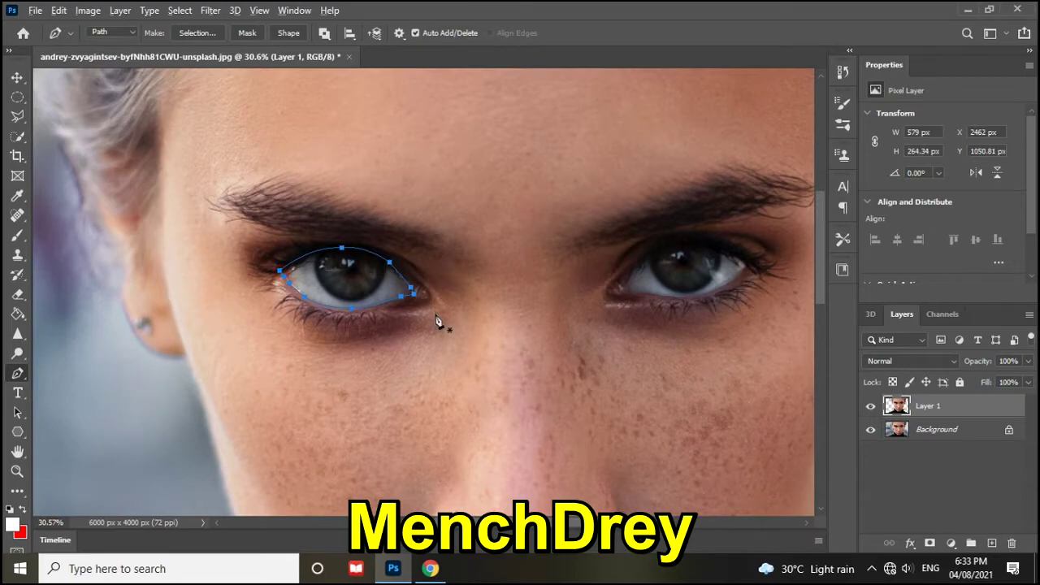
scroll(436, 321, "down", 2)
scroll(442, 325, "down", 2)
right_click(405, 214)
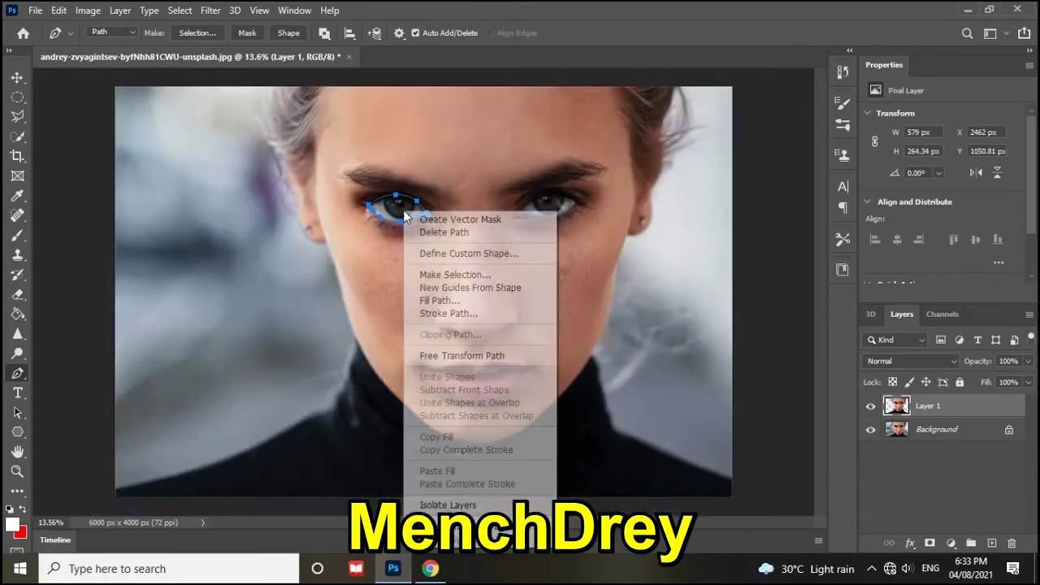
Convert the eye path to a selection with no feather and add a new empty layer
left_click(455, 275)
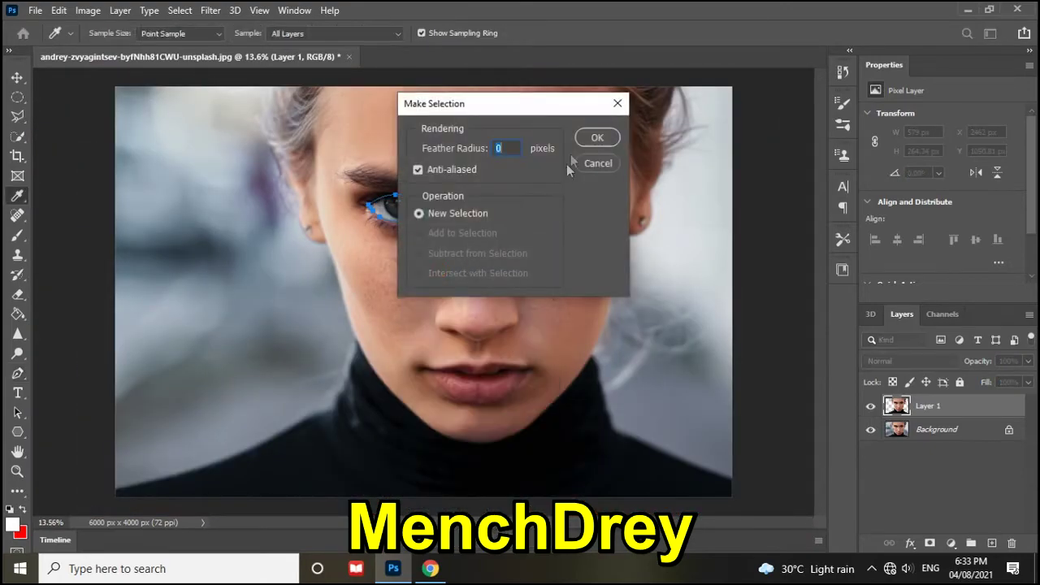
left_click(597, 137)
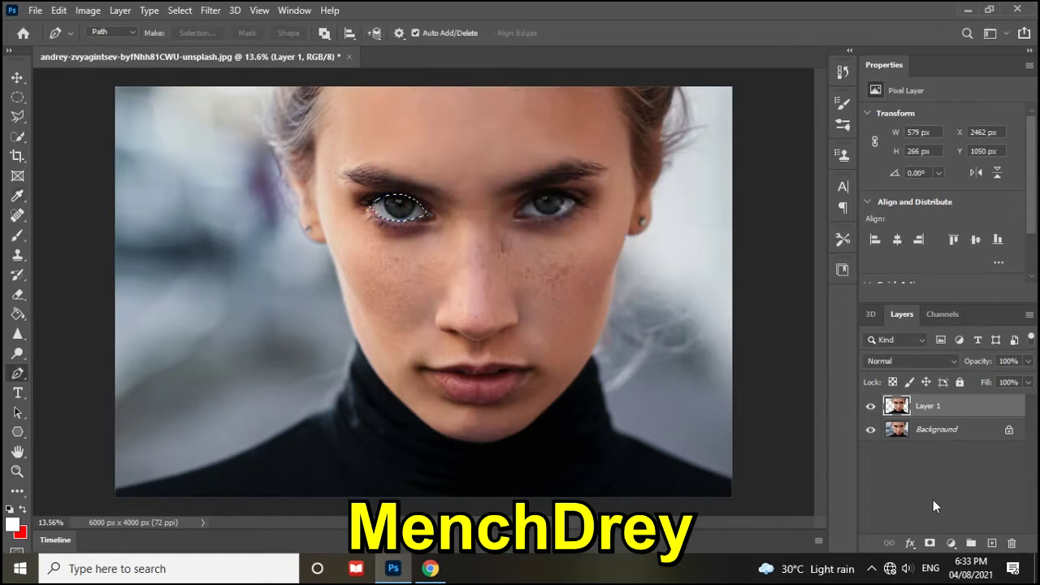
left_click(991, 543)
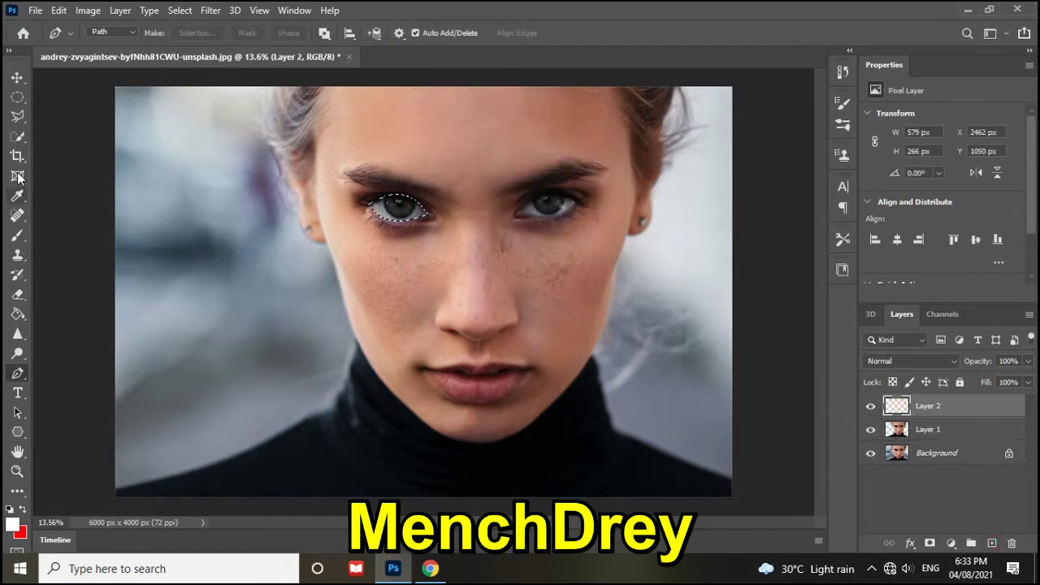
left_click(16, 137)
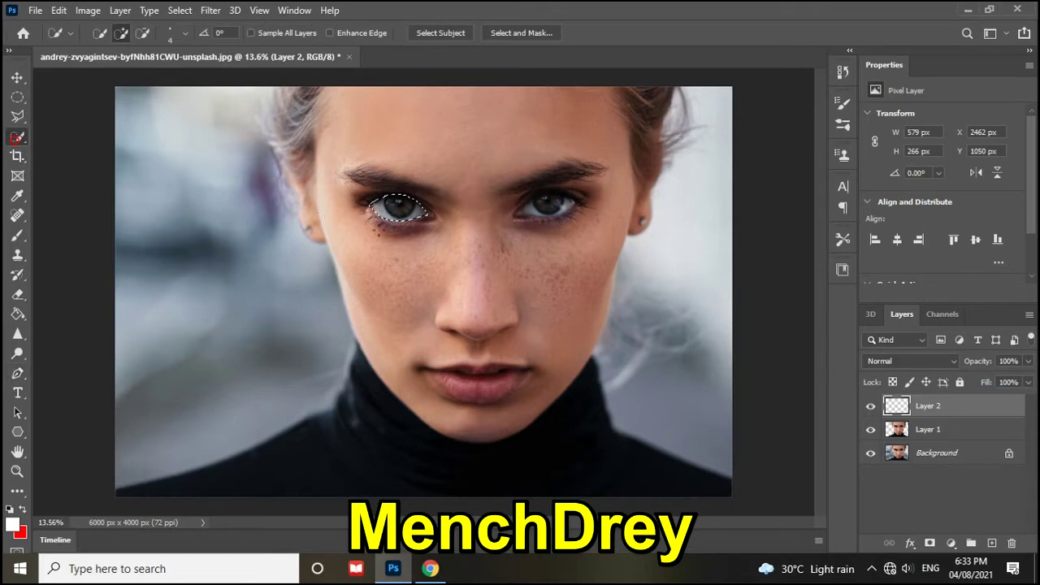
Fill the eye selection with White on Layer 2, then deselect
right_click(396, 212)
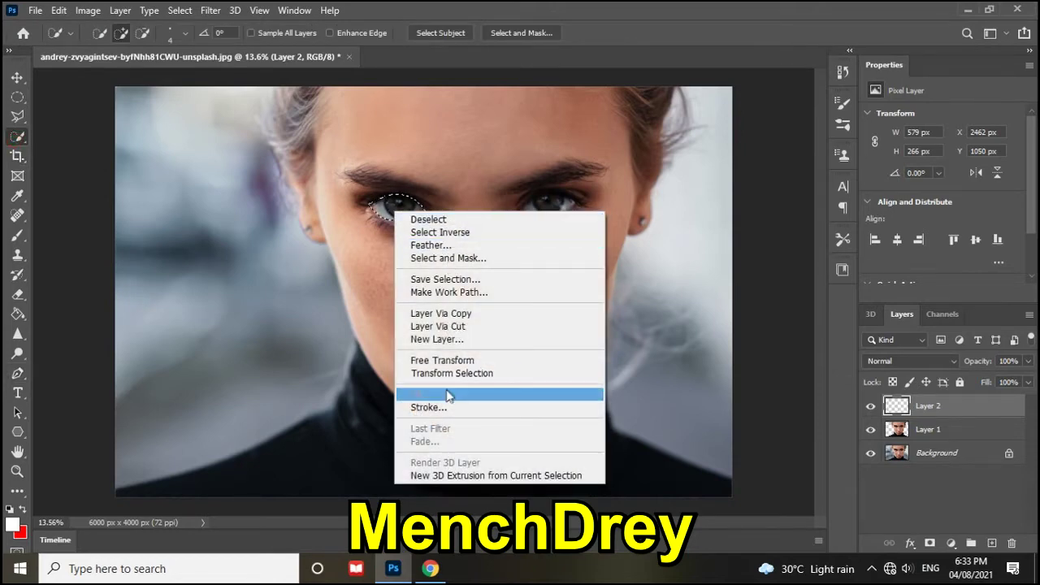
left_click(448, 396)
left_click(527, 135)
left_click(521, 280)
left_click(614, 136)
scroll(436, 181, "up", 1)
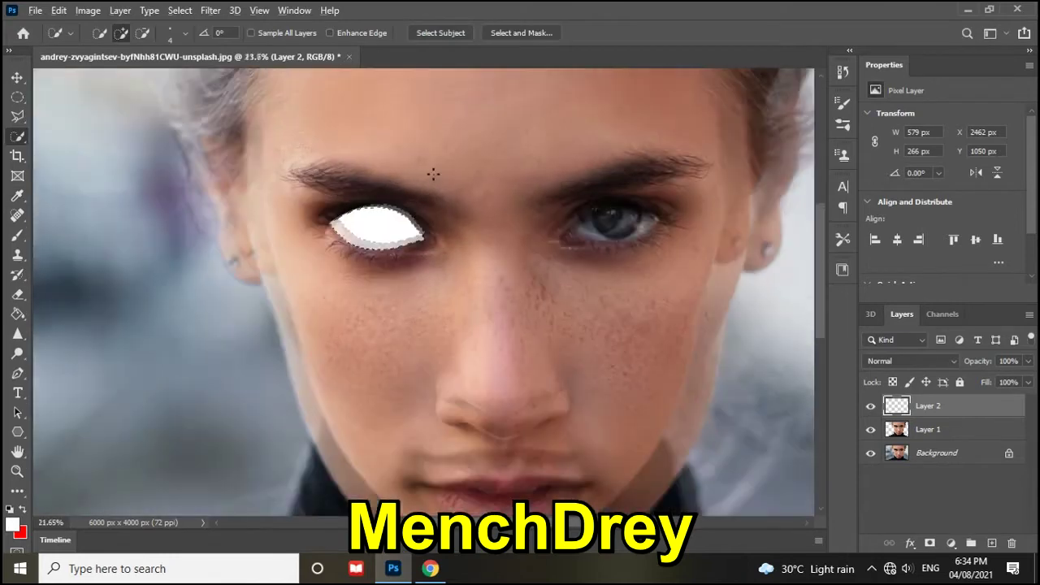
scroll(434, 178, "up", 1)
key("ctrl+d")
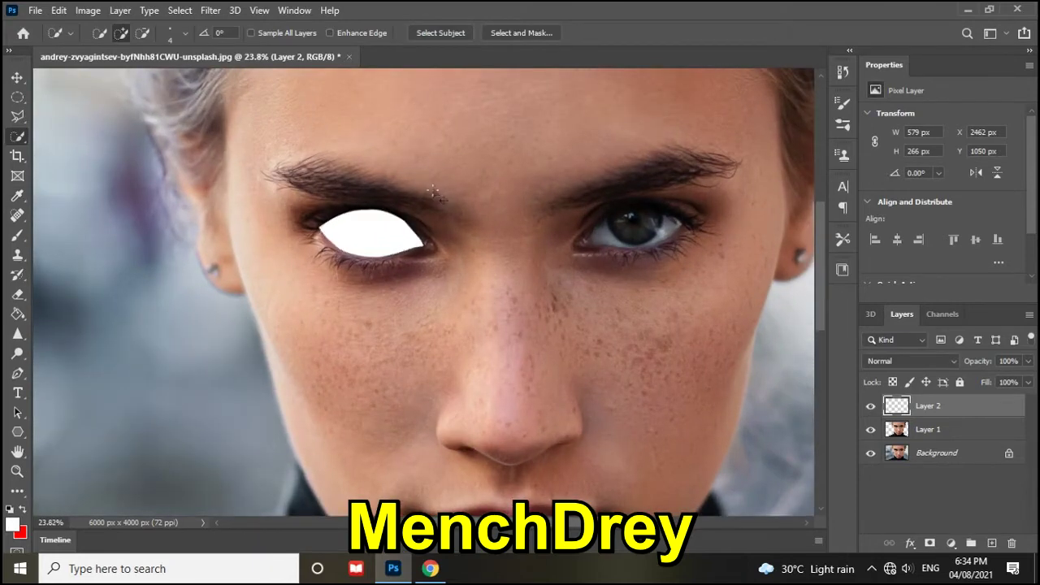
scroll(465, 290, "down", 1)
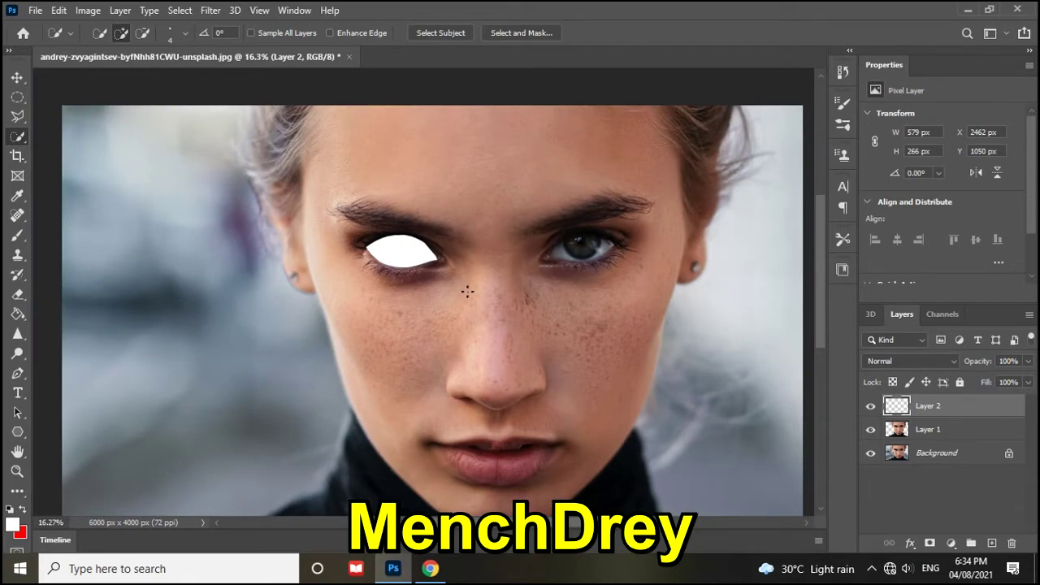
scroll(467, 291, "down", 1)
scroll(439, 219, "up", 2)
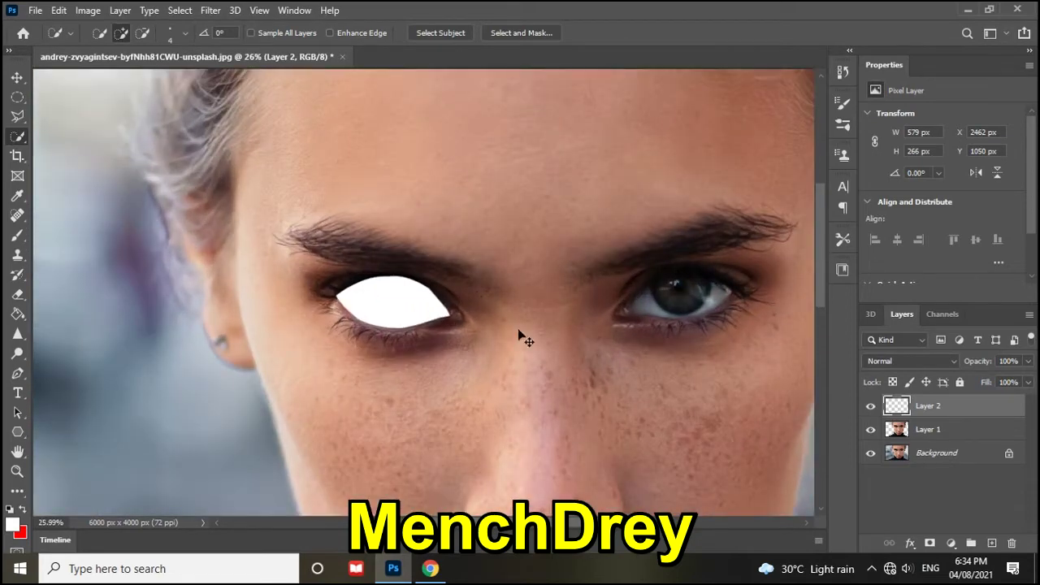
Nudge the white eye shape one step right and one step down with Free Transform
key("ctrl+t")
key("Right")
key("Right")
key("Right")
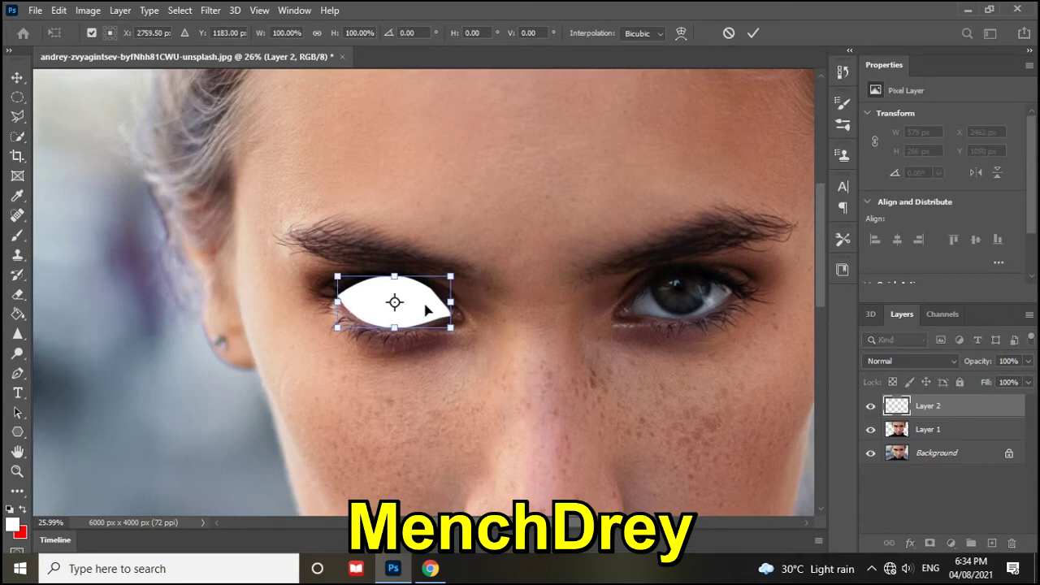
key("Down")
key("Down")
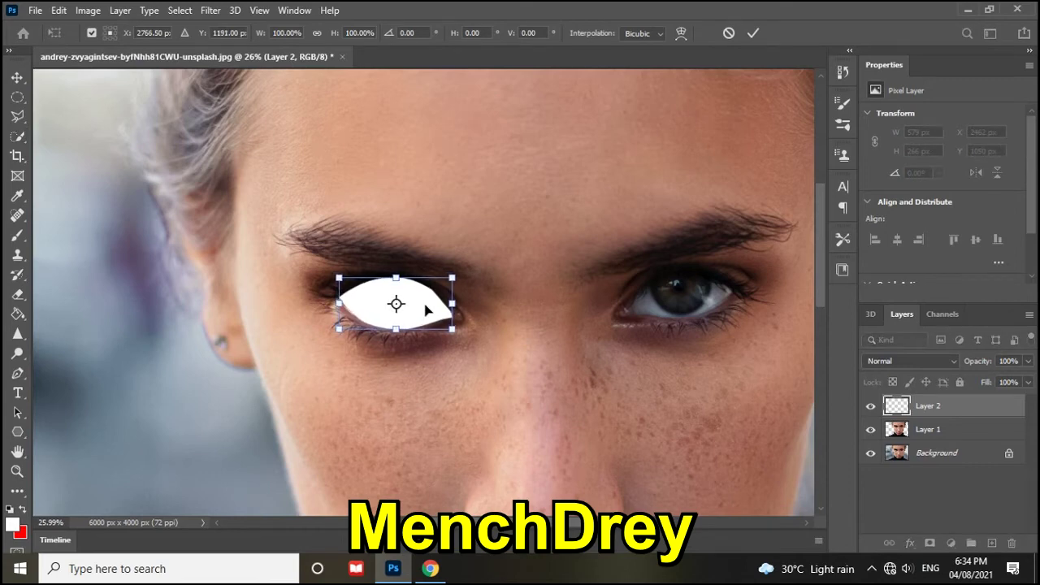
left_click(753, 33)
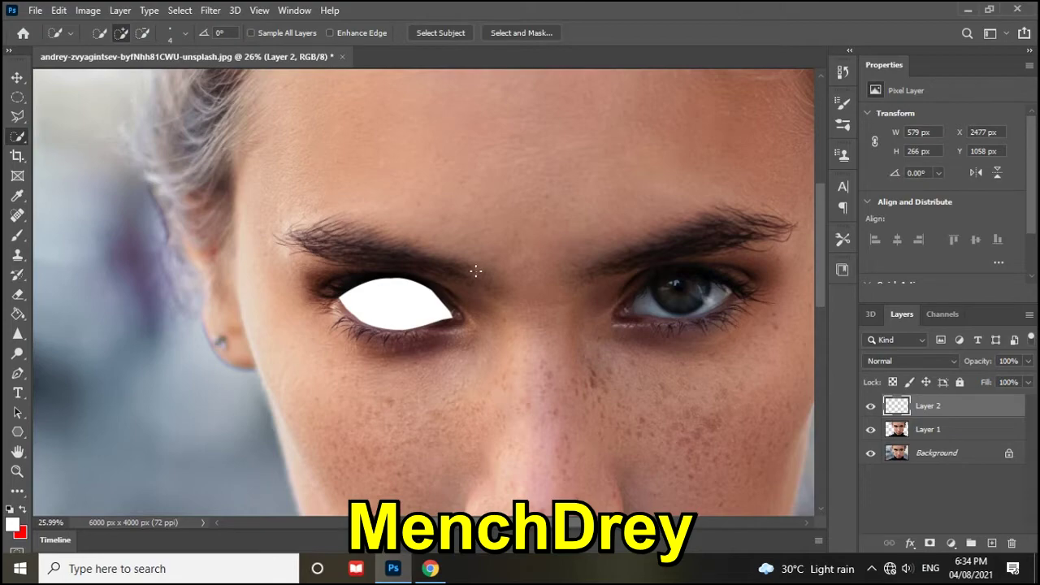
scroll(459, 278, "down", 3)
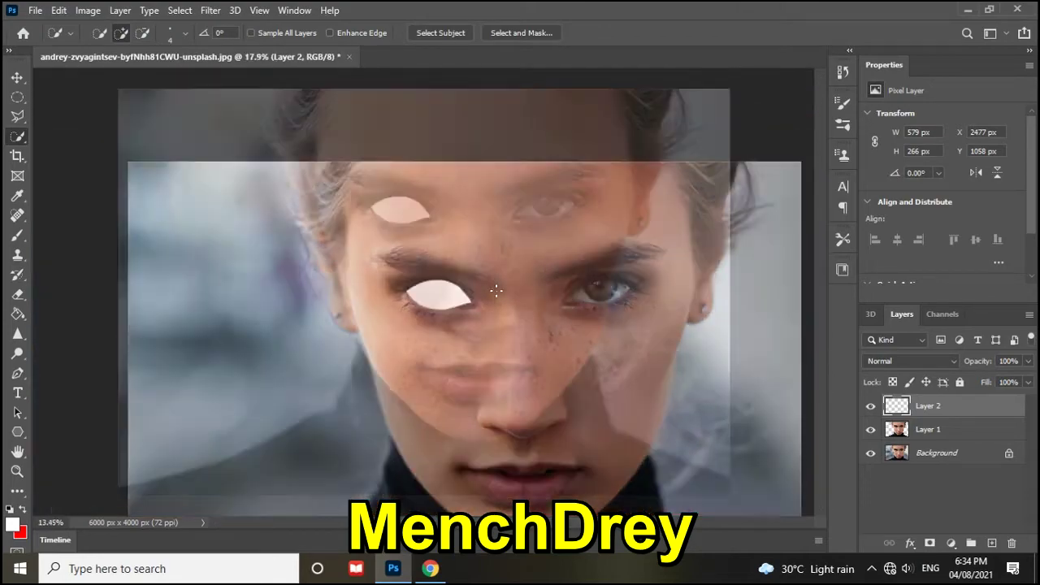
scroll(466, 204, "up", 3)
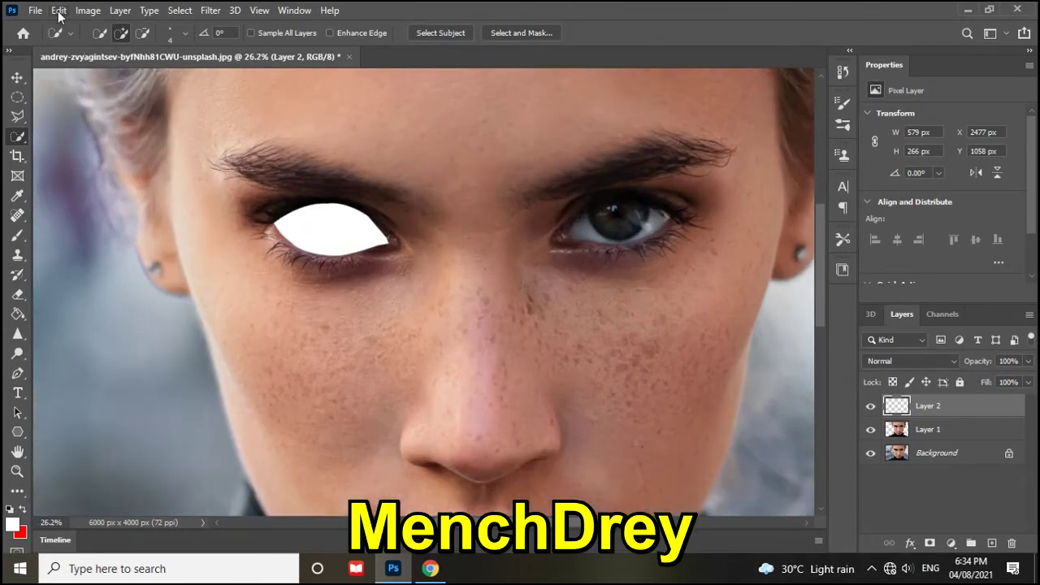
left_click(59, 12)
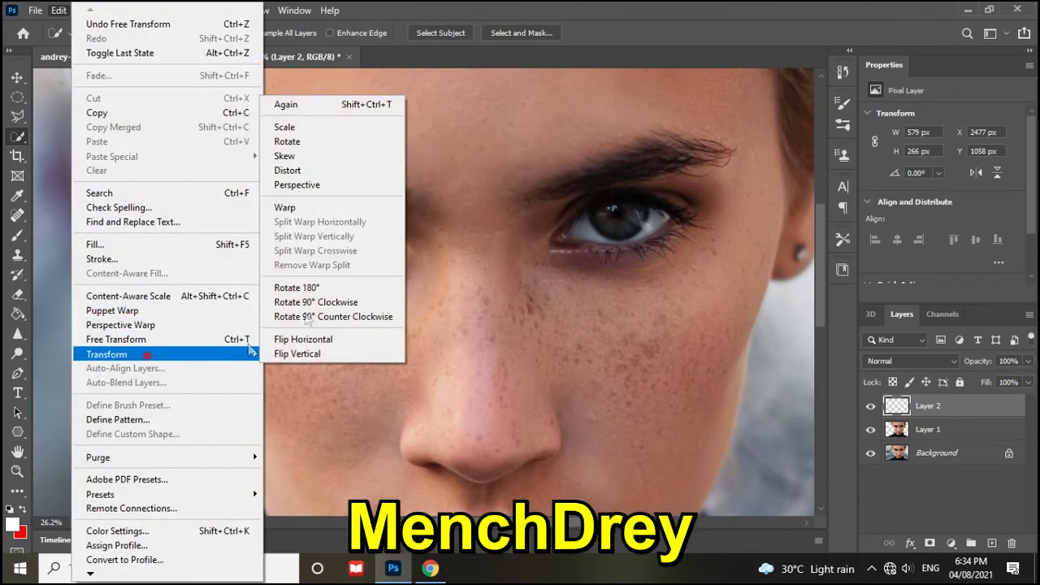
Warp the white eye shape, pulling its top-left corner and top edge to the upper lid
left_click(294, 207)
scroll(289, 161, "up", 2)
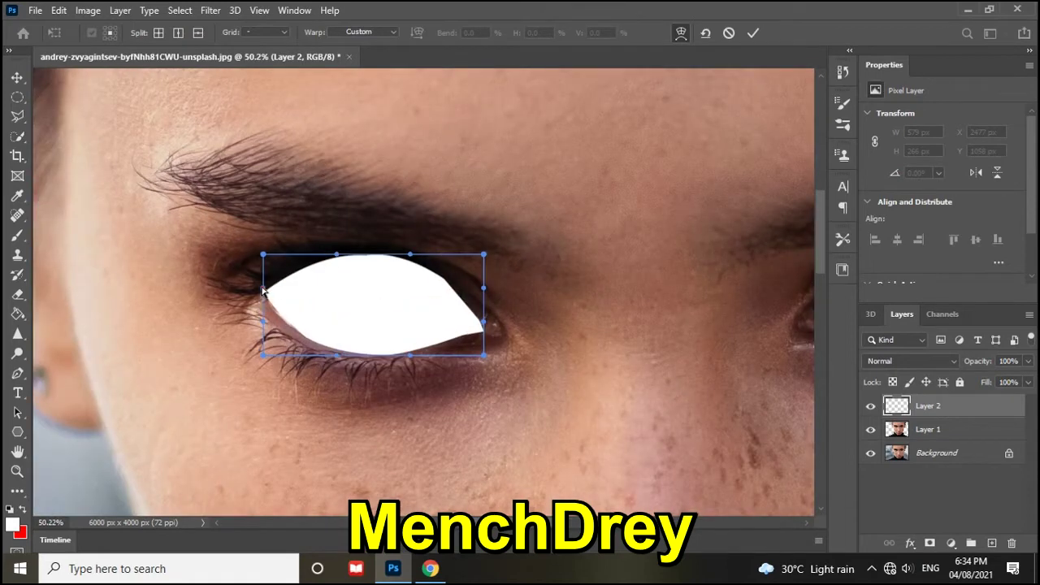
left_click_drag(262, 254, 261, 250)
left_click_drag(411, 251, 337, 252)
left_click(386, 251)
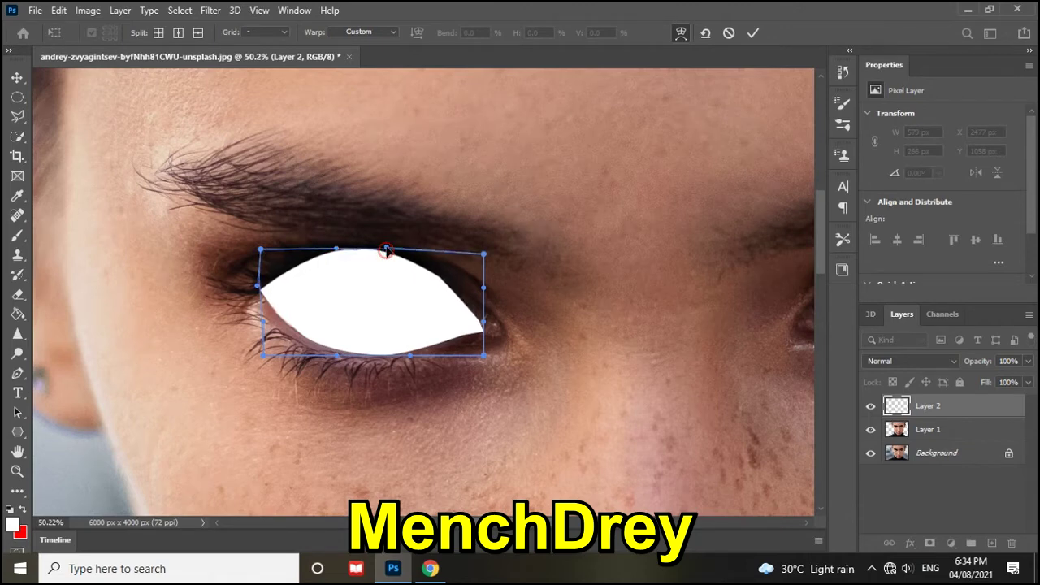
left_click(262, 355)
left_click_drag(262, 354, 261, 351)
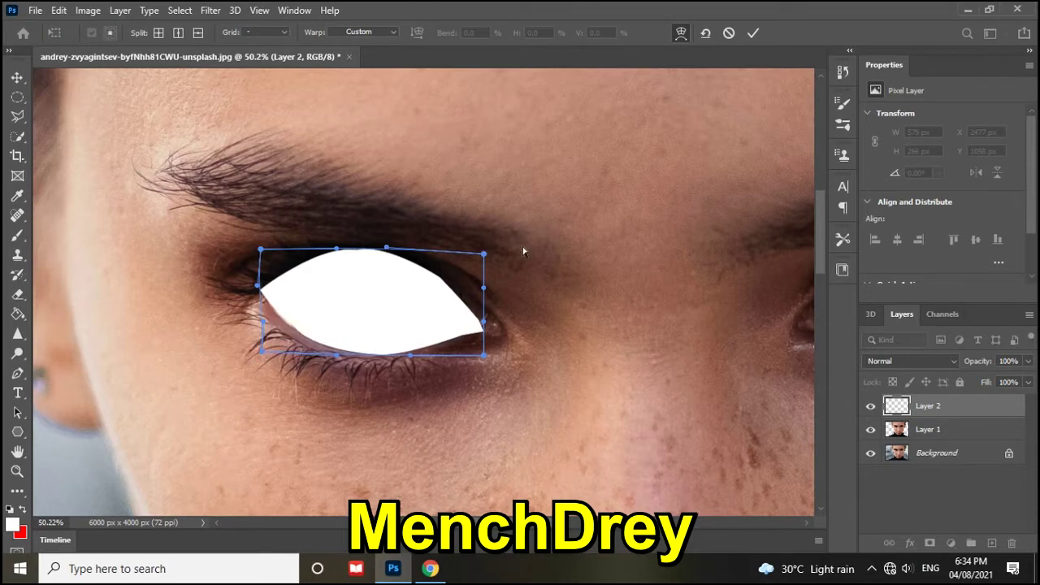
Adjust the warp's right tip, left tip and lower edge to the eyelids and commit
left_click(483, 324)
left_click_drag(483, 327, 485, 329)
left_click_drag(263, 288, 249, 295)
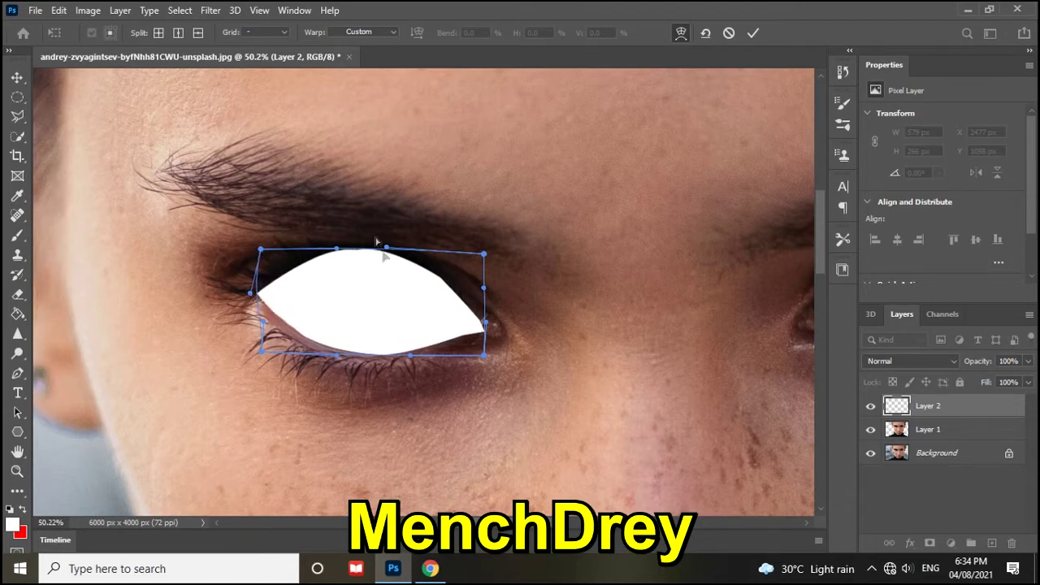
left_click_drag(337, 360, 331, 359)
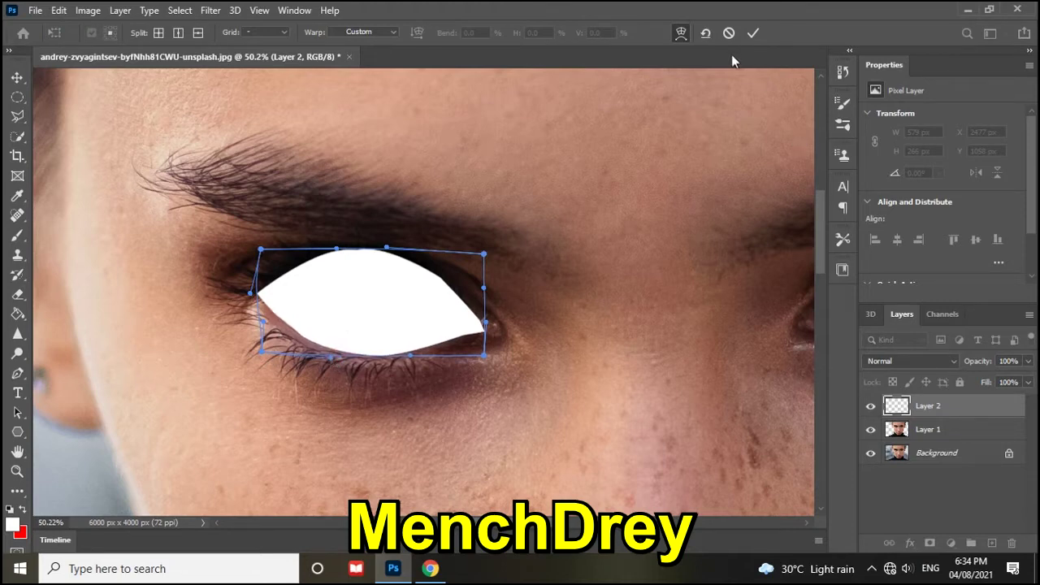
left_click(753, 33)
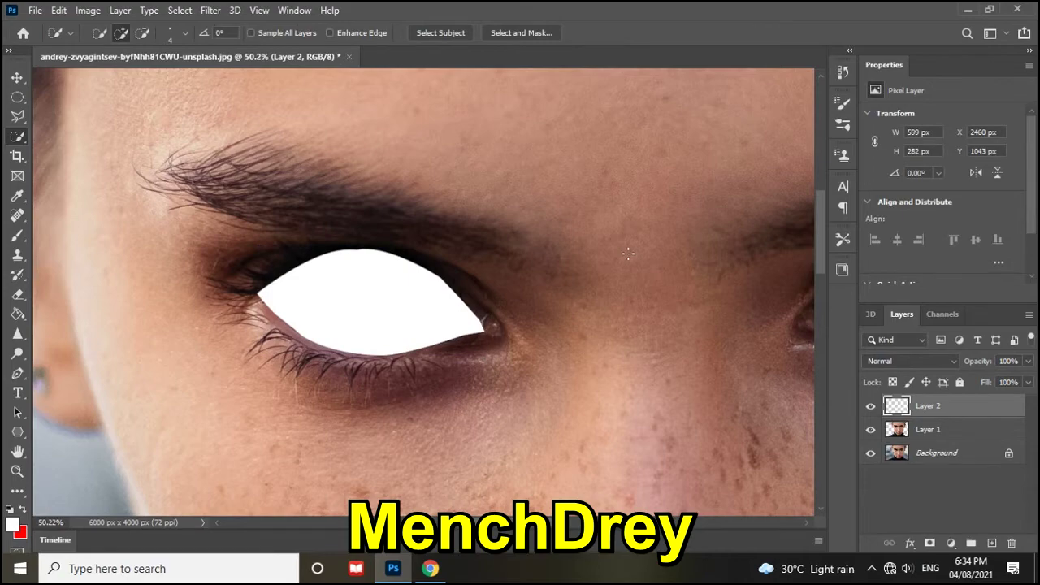
scroll(628, 254, "down", 5)
scroll(630, 259, "down", 3)
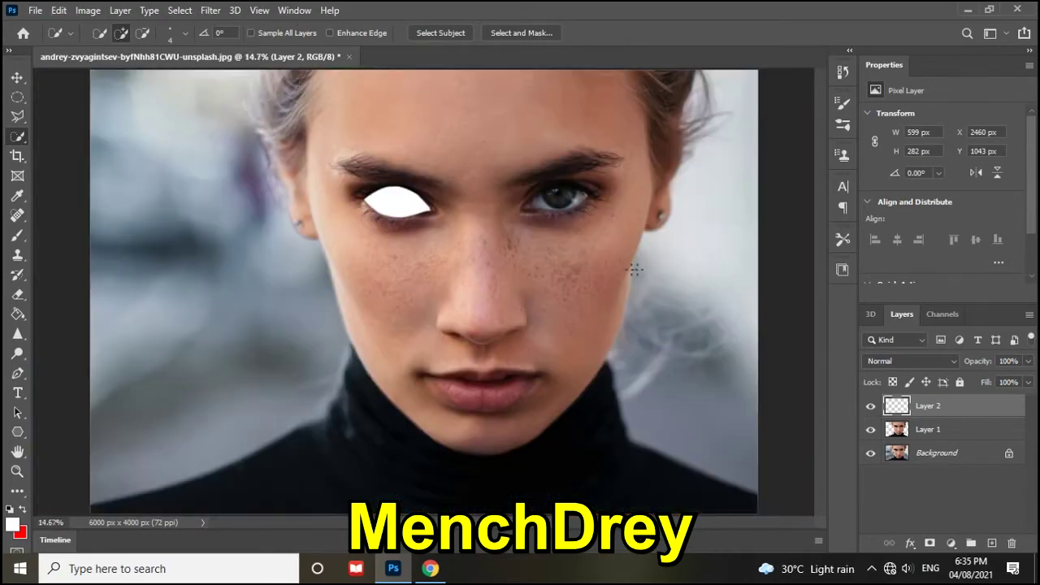
scroll(503, 153, "up", 2)
scroll(455, 178, "up", 1)
scroll(401, 213, "up", 2)
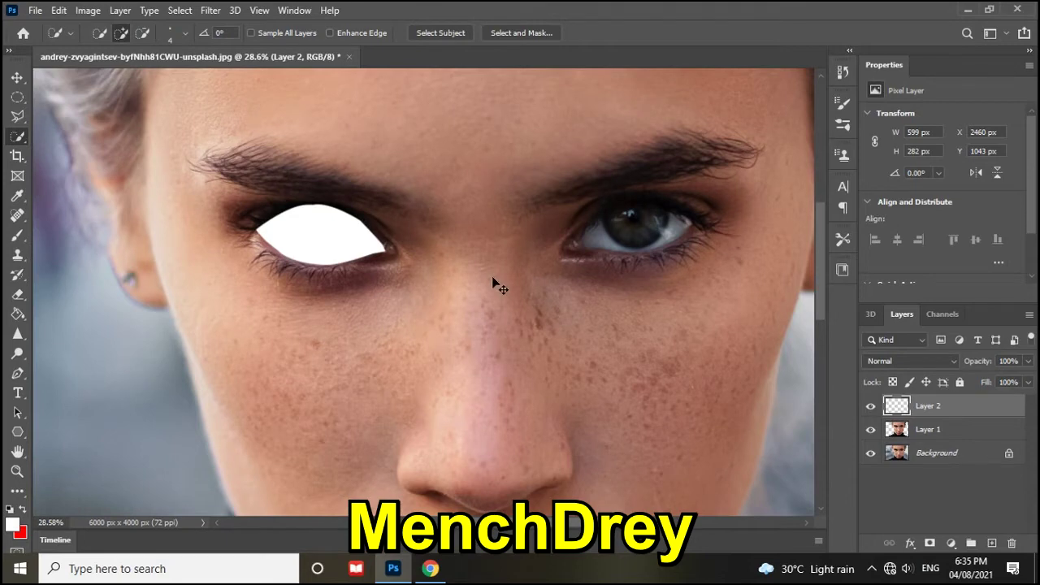
Duplicate the white eye layer, flip it horizontally and move and rotate it over the right eye
key("ctrl+j")
key("ctrl+t")
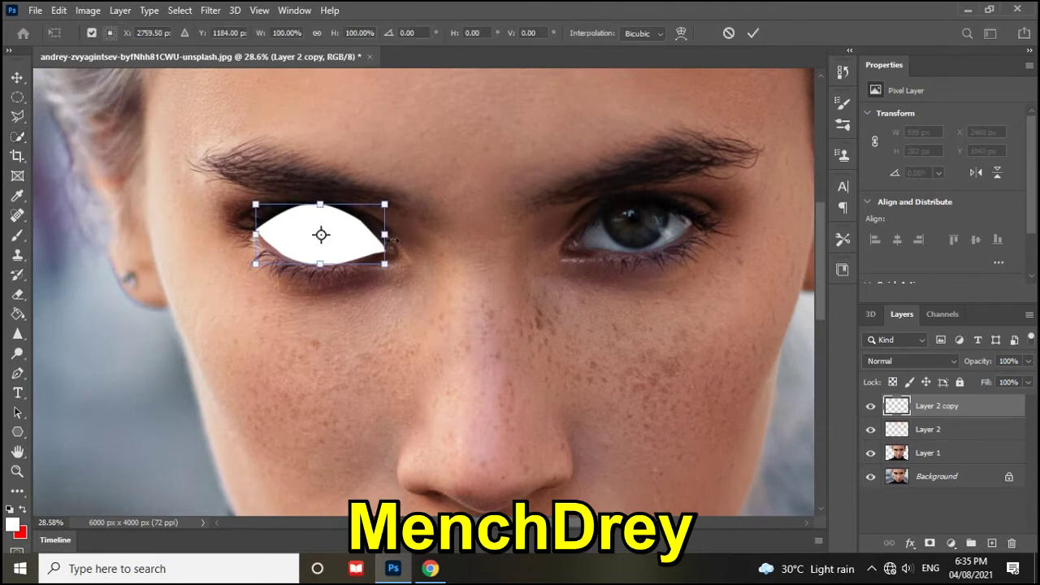
right_click(362, 237)
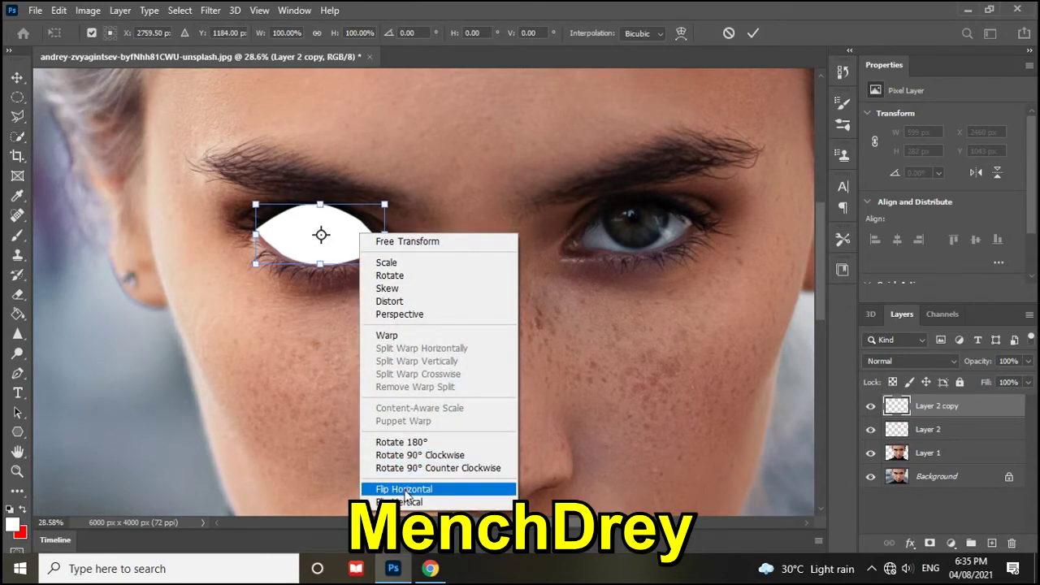
left_click(404, 490)
left_click_drag(347, 229, 668, 232)
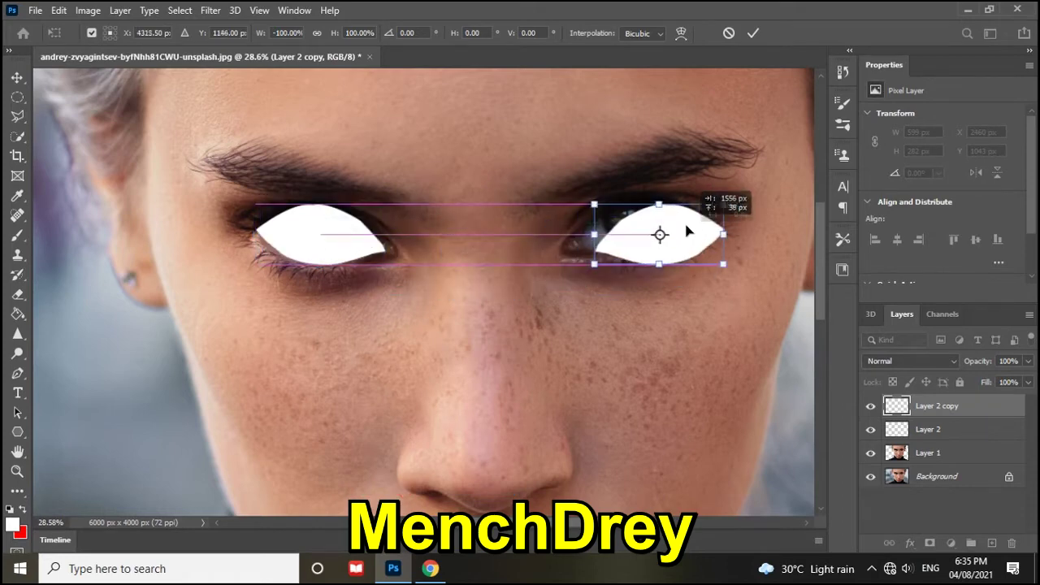
left_click_drag(733, 185, 734, 183)
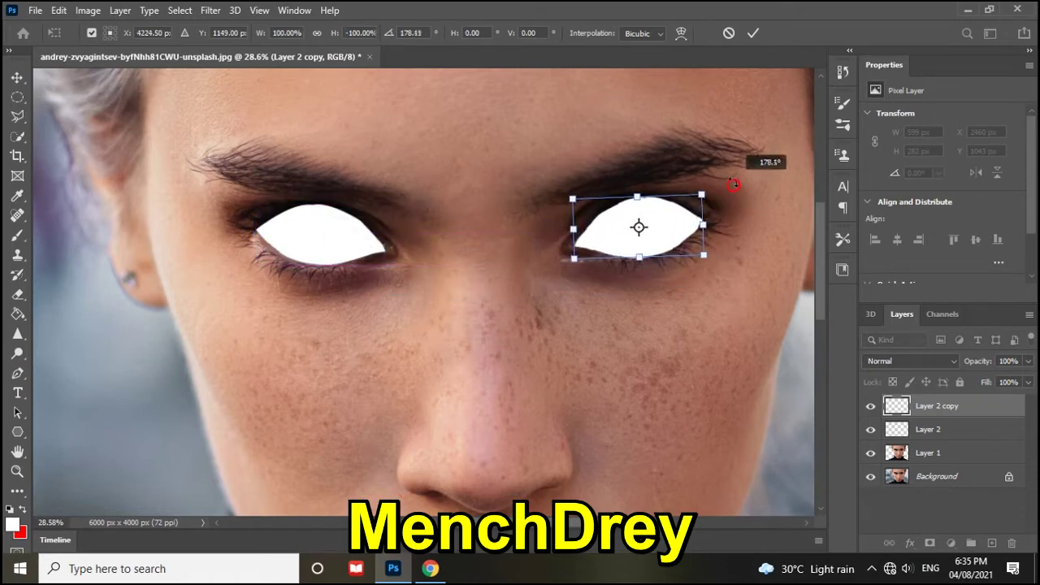
left_click(756, 34)
scroll(735, 169, "up", 3)
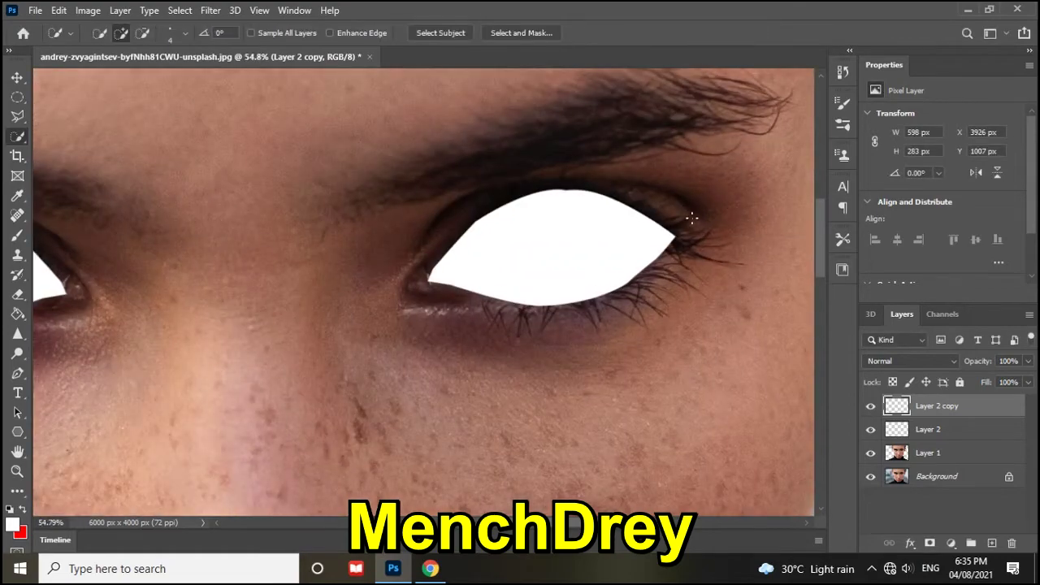
Stretch the right-eye shape slightly taller with Free Transform
key("ctrl+t")
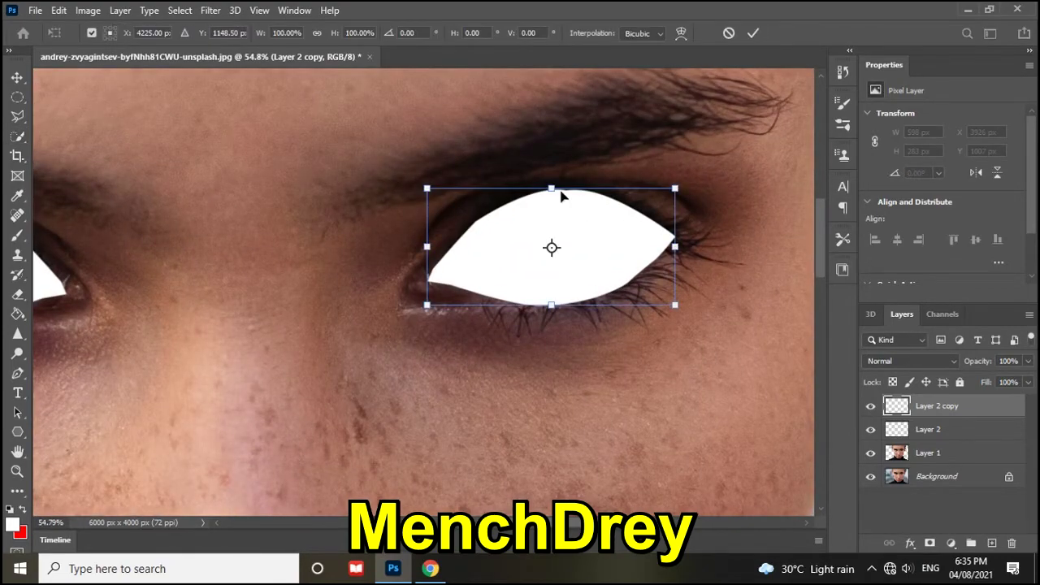
left_click_drag(552, 189, 553, 186)
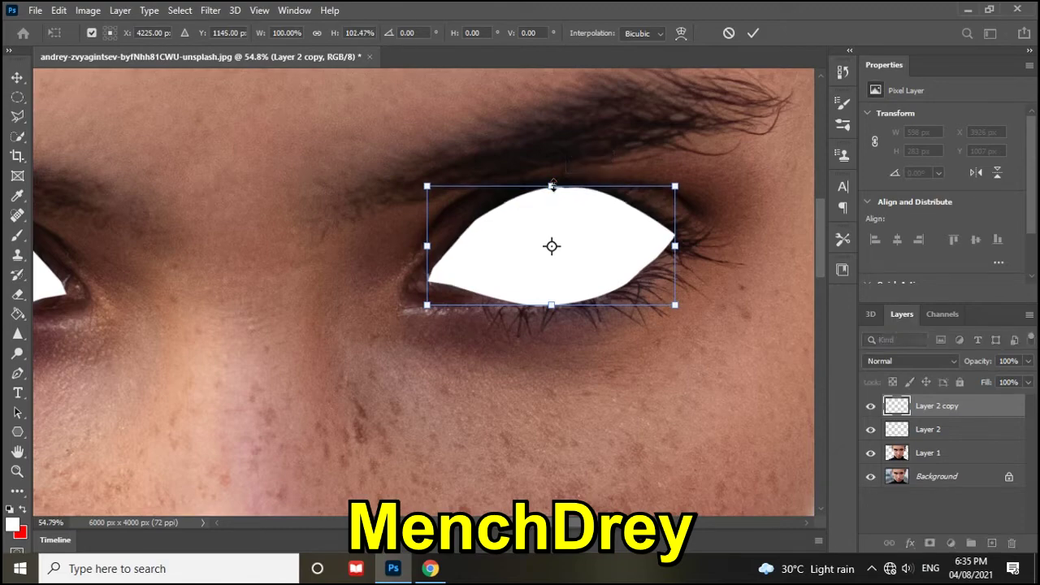
left_click(753, 32)
scroll(723, 183, "down", 3)
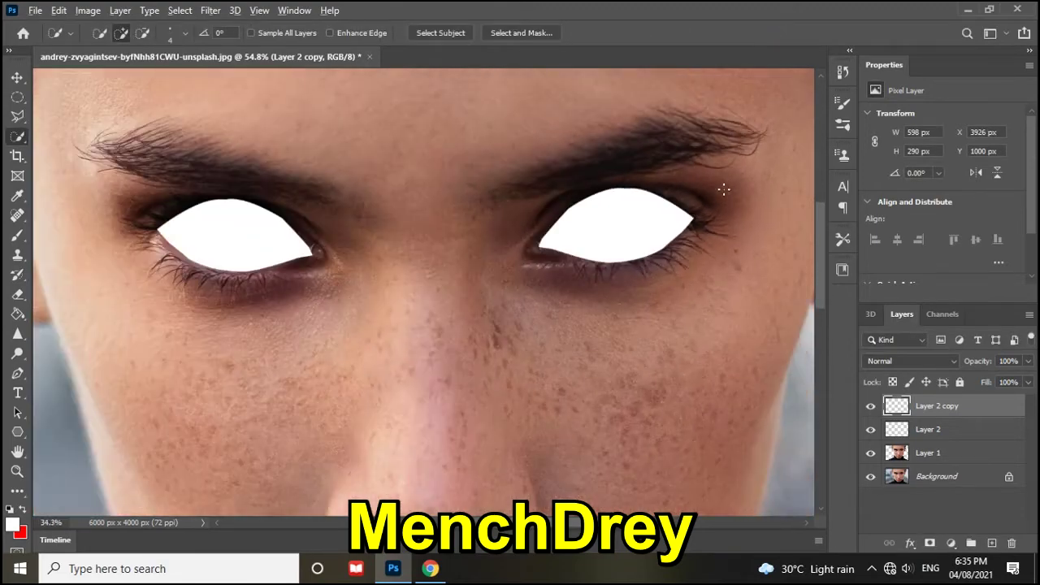
Tilt the left white eye shape on Layer 2 to match the eye's angle
scroll(370, 236, "down", 1)
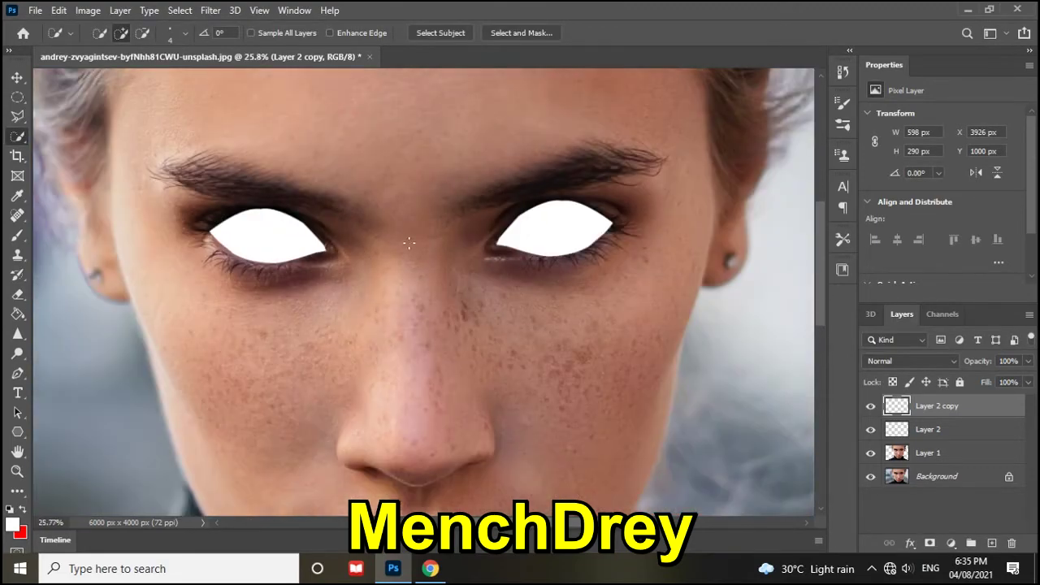
scroll(409, 242, "down", 1)
scroll(409, 242, "down", 1)
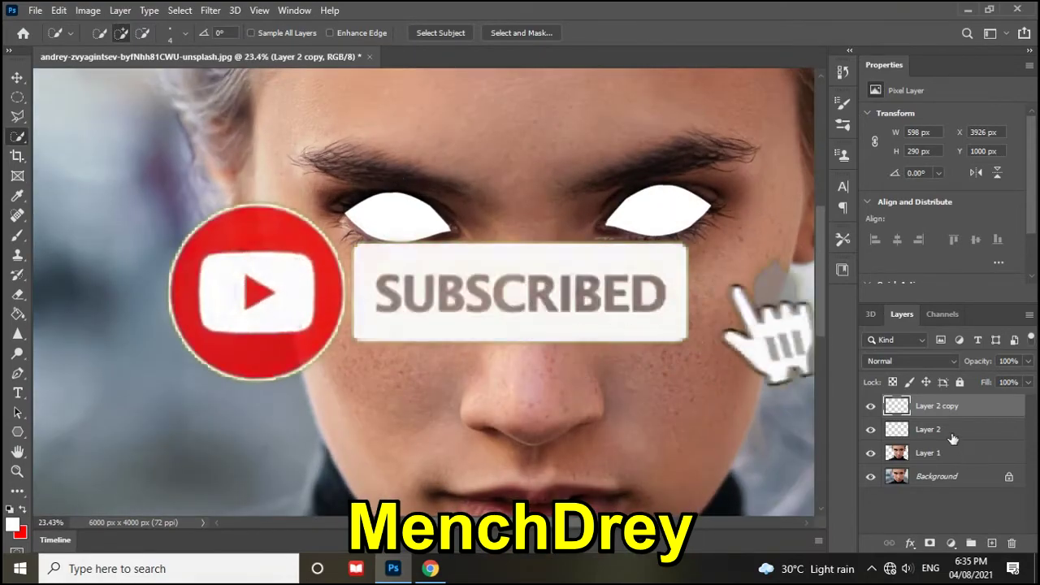
left_click(926, 429)
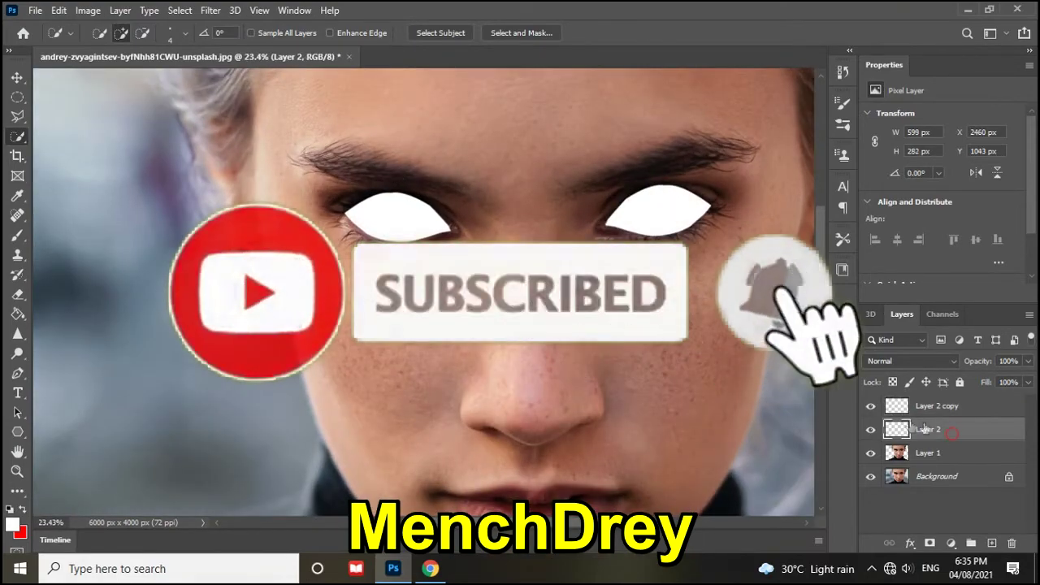
key("ctrl+t")
scroll(453, 163, "up", 1)
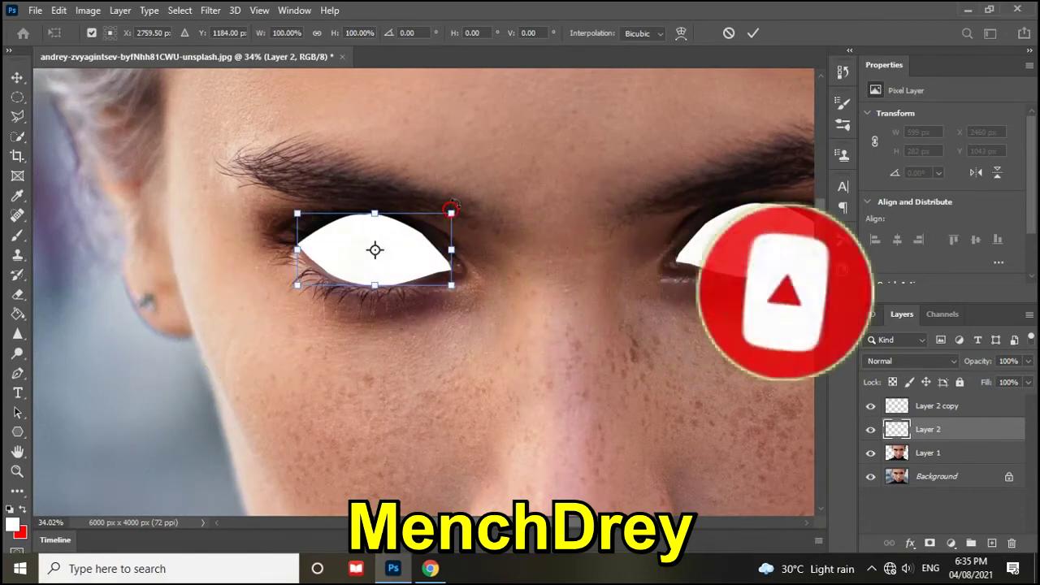
left_click_drag(451, 209, 455, 217)
left_click_drag(374, 213, 376, 211)
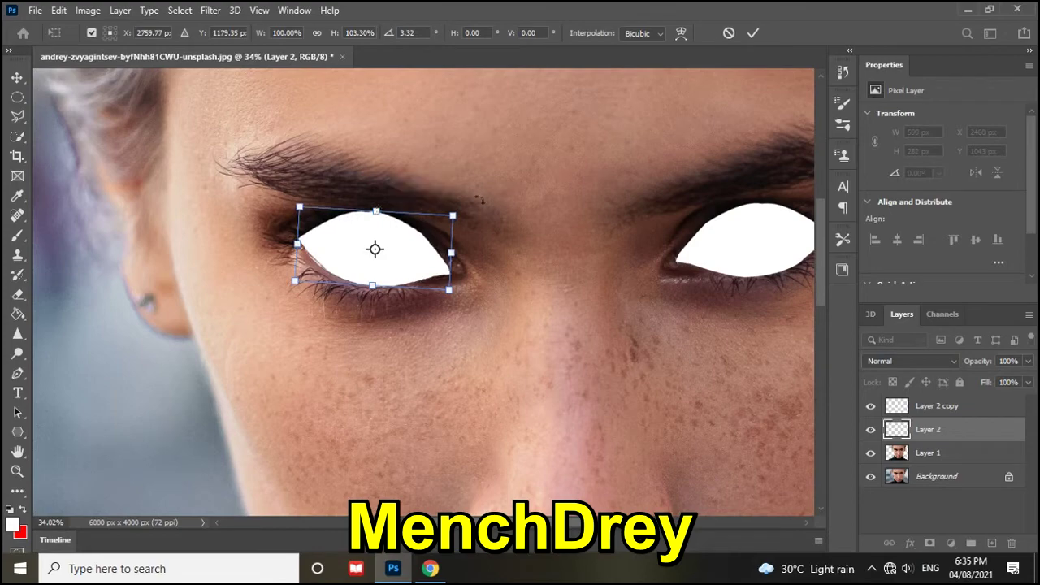
left_click(754, 33)
Rotate the right eye shape on Layer 2 copy slightly to follow its eye
scroll(671, 292, "down", 2)
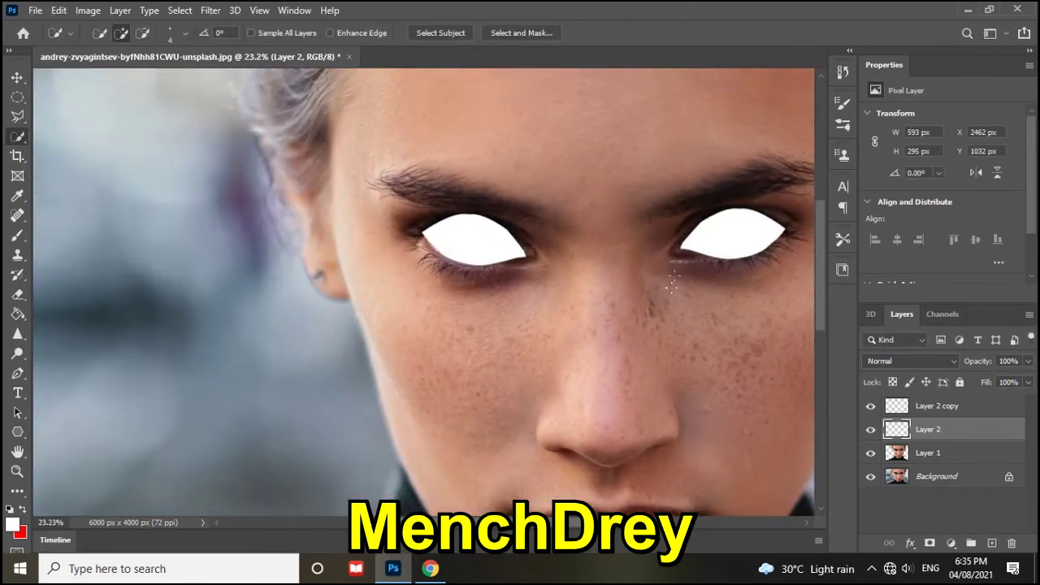
scroll(670, 292, "down", 2)
scroll(670, 292, "down", 2)
scroll(524, 150, "up", 1)
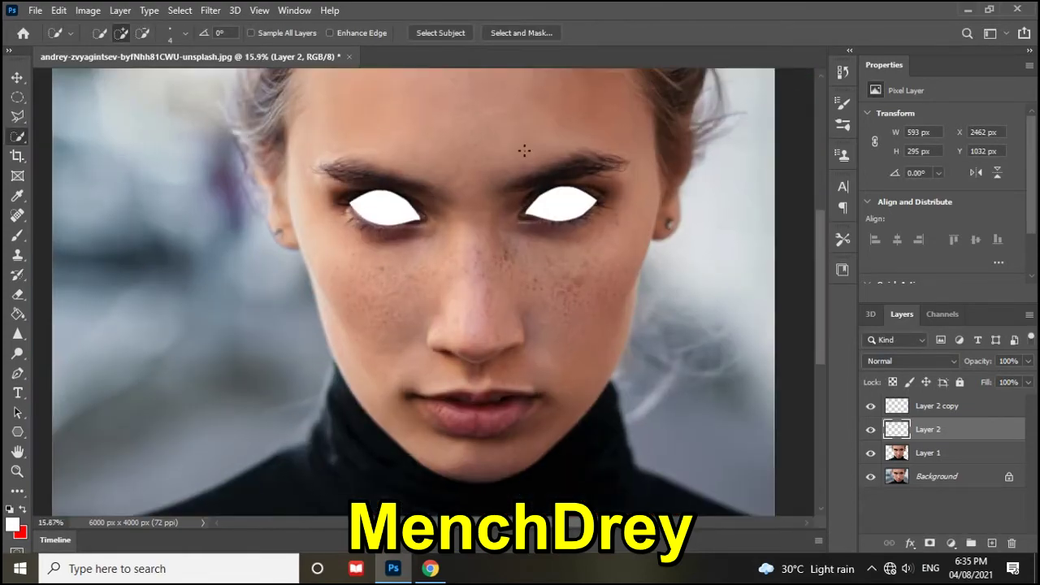
scroll(525, 148, "up", 2)
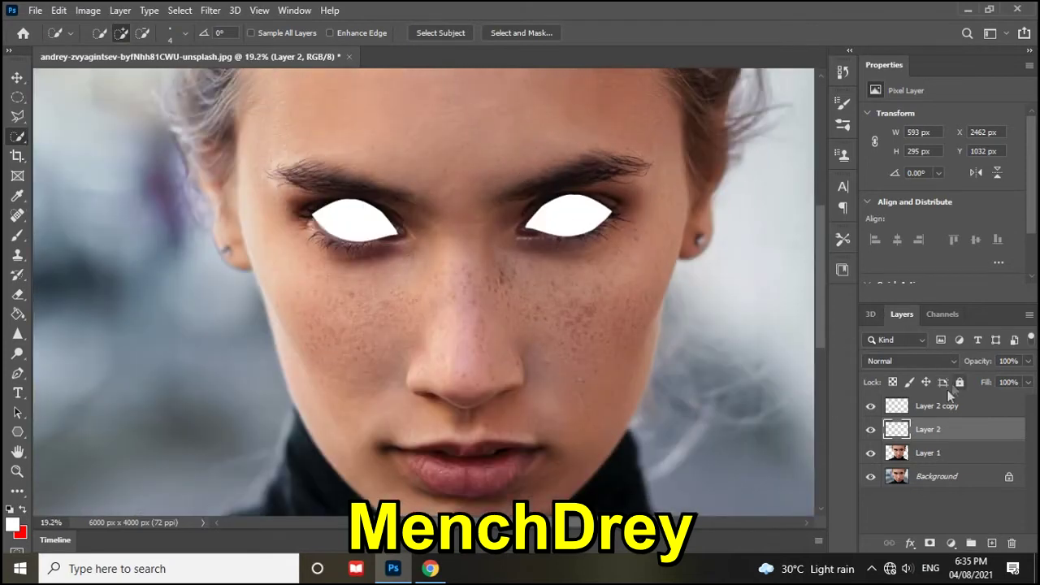
left_click(943, 405)
key("ctrl+t")
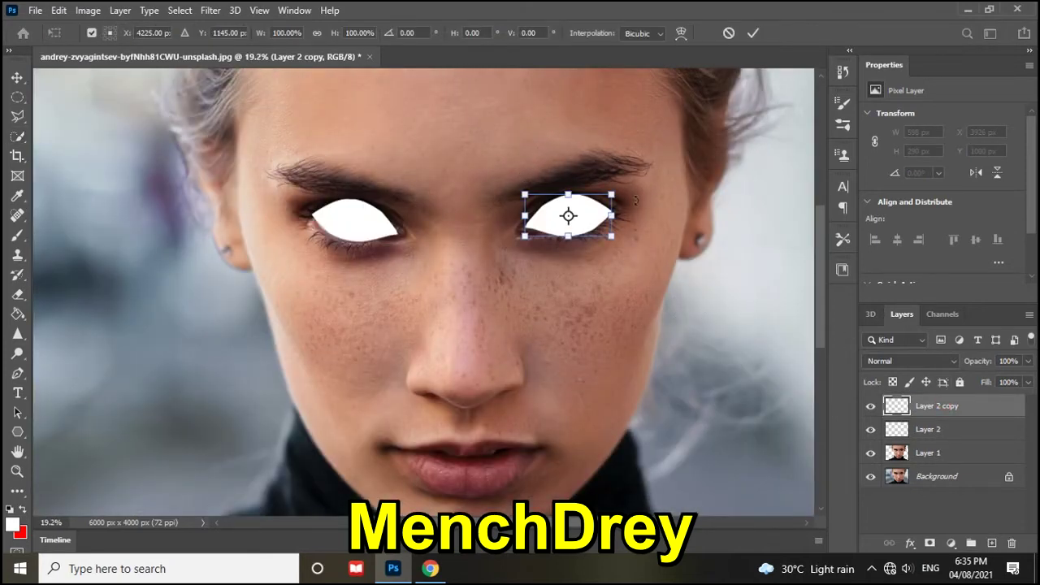
left_click_drag(631, 190, 685, 170)
left_click(753, 33)
key("w")
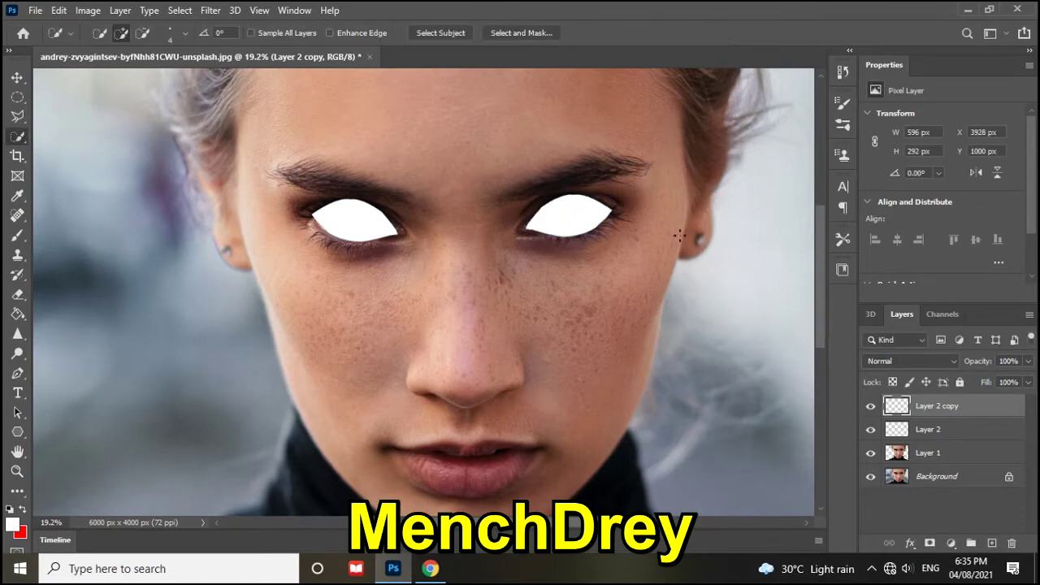
Enlarge the left eye shape slightly to match its mirrored partner
scroll(528, 255, "down", 2)
scroll(528, 256, "up", 2)
scroll(528, 256, "up", 2)
scroll(528, 256, "up", 1)
left_click(931, 428)
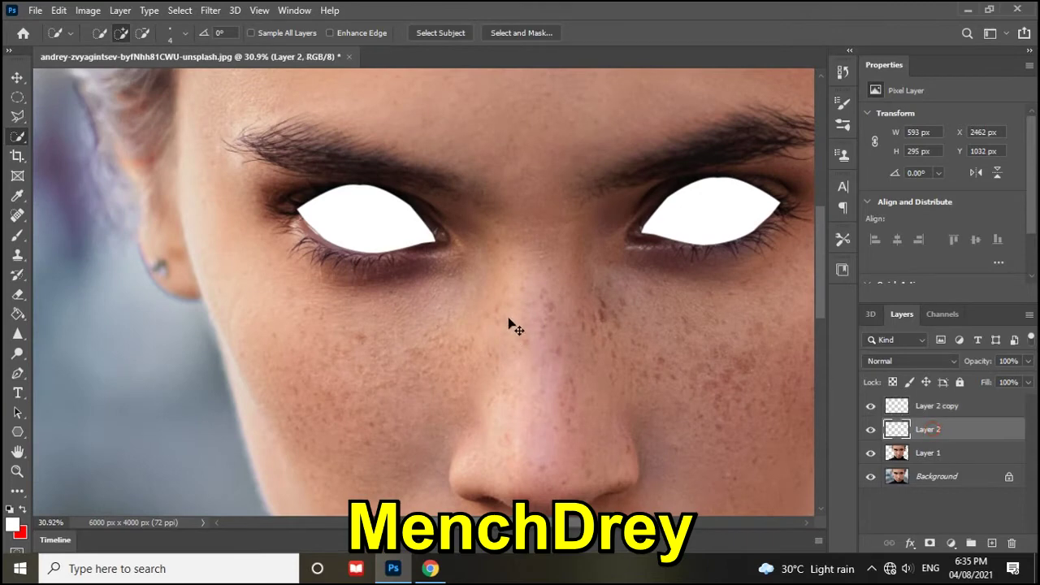
key("ctrl+t")
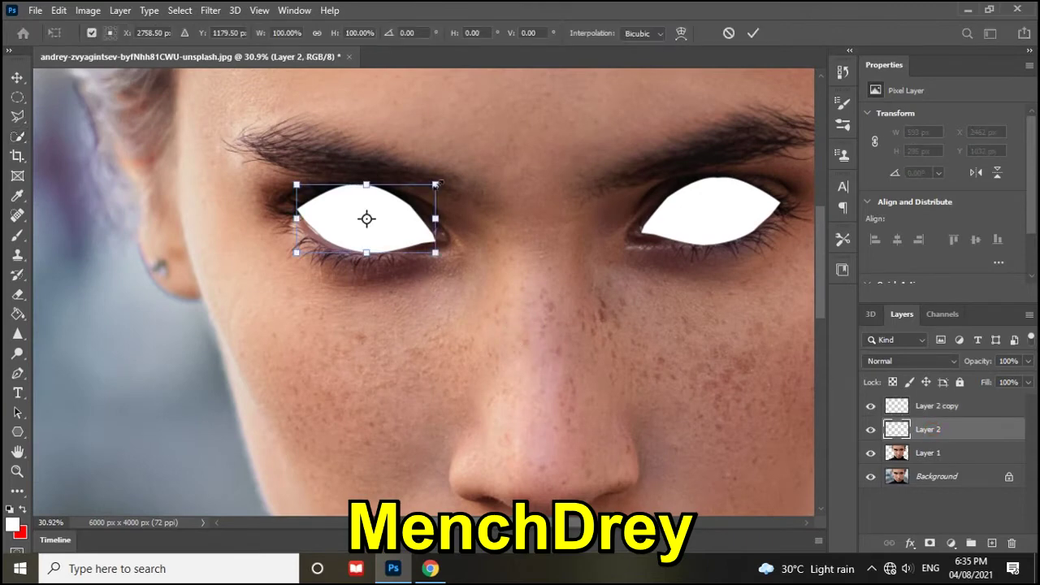
left_click_drag(437, 184, 438, 182)
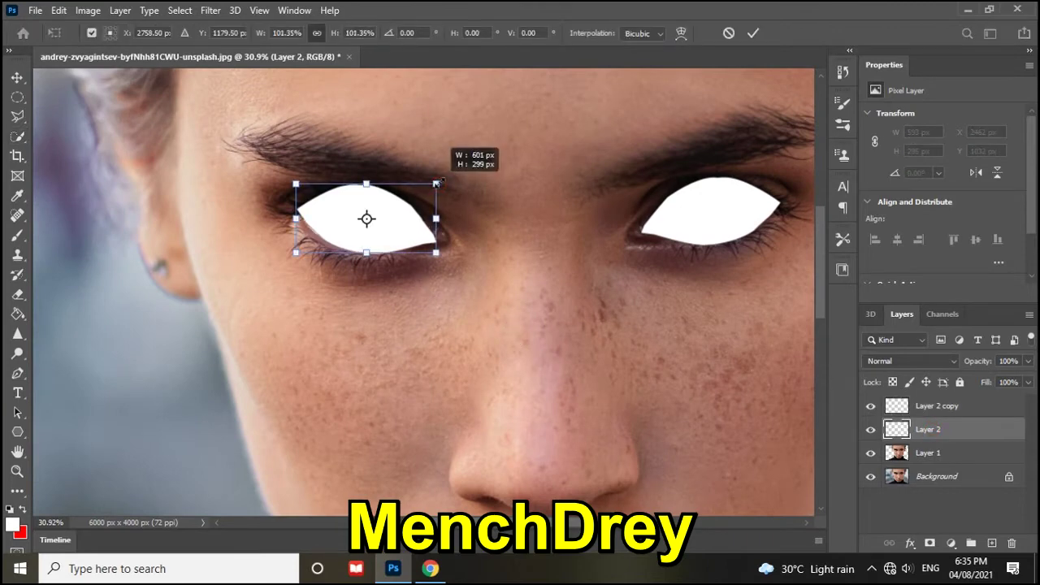
left_click(753, 32)
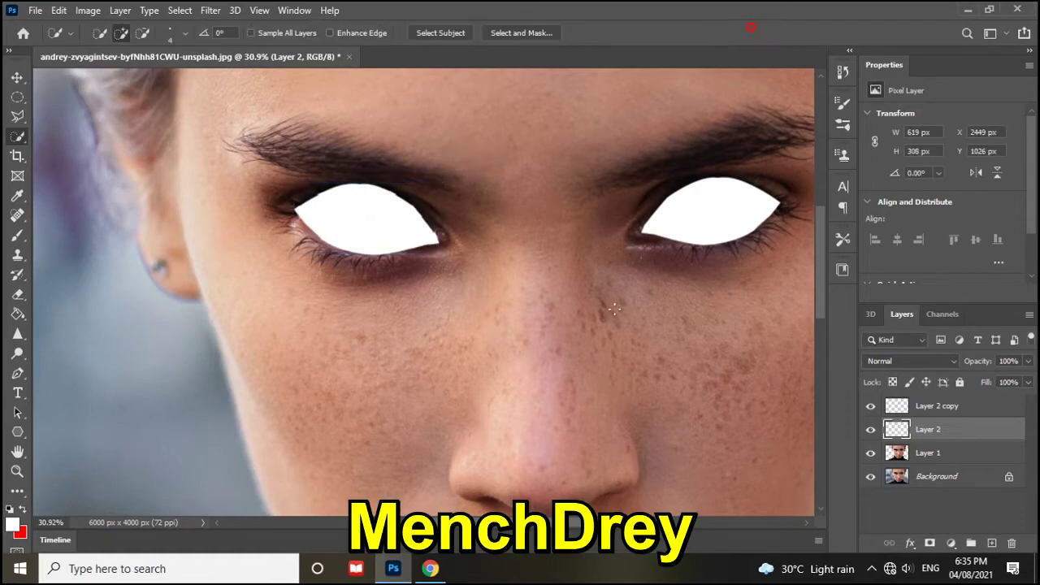
scroll(610, 315, "down", 1)
scroll(610, 315, "down", 1)
scroll(493, 325, "down", 1)
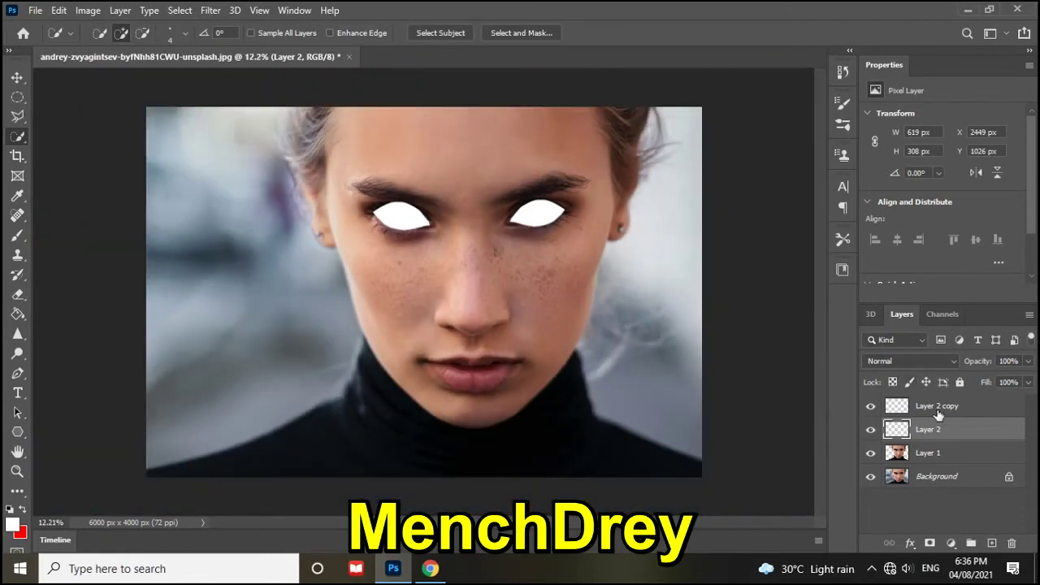
left_click(939, 410)
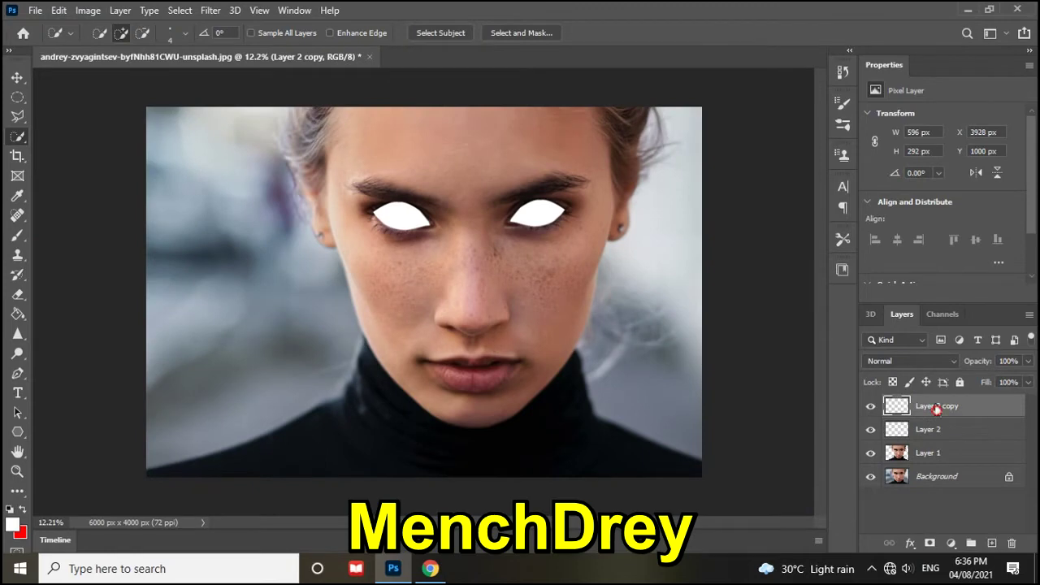
Open Blending Options for Layer 2 copy and enable Outer Glow
right_click(938, 406)
left_click(787, 23)
left_click_drag(605, 78, 839, 55)
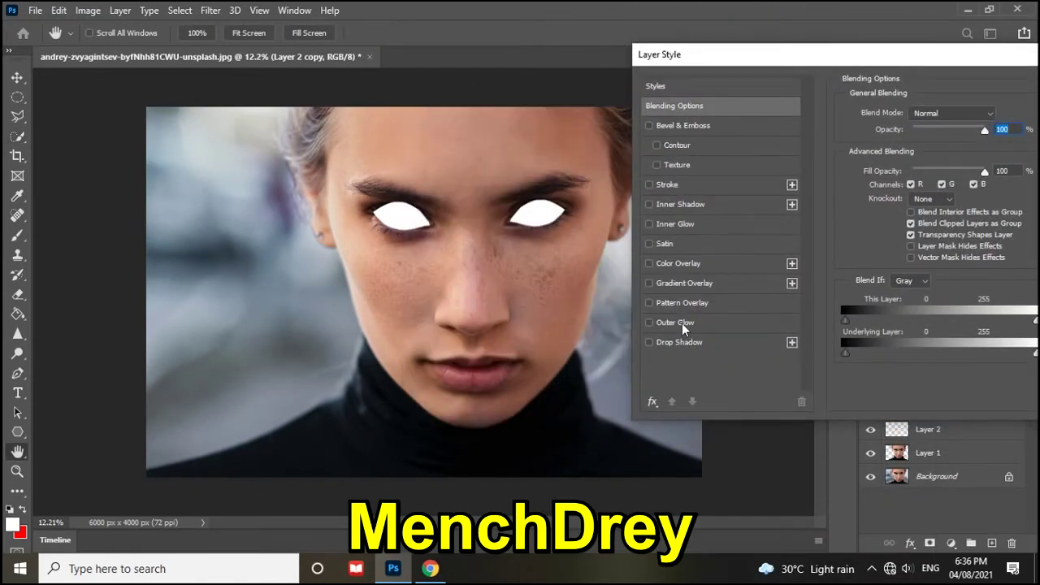
left_click(681, 323)
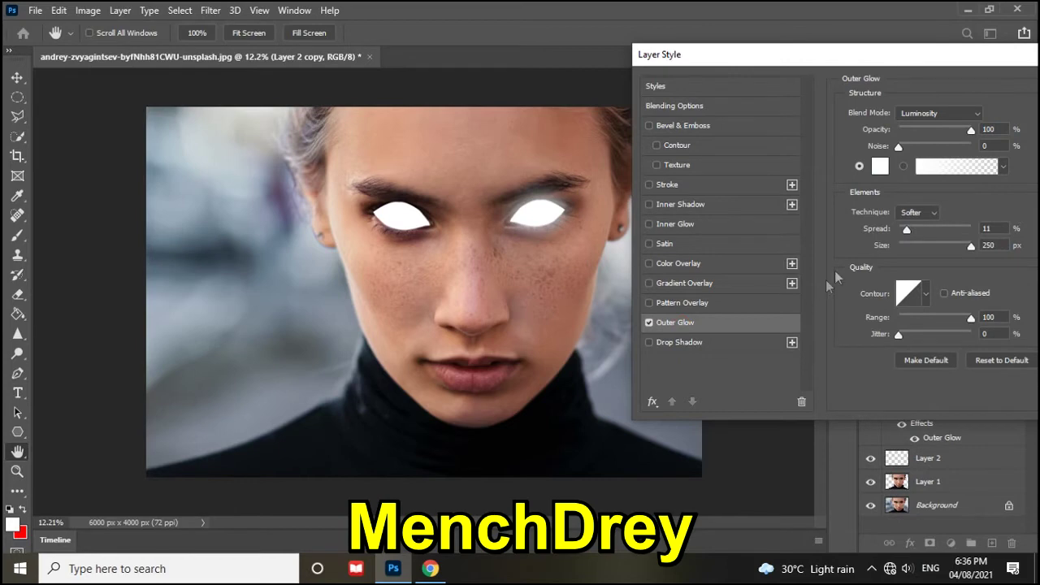
Set the outer glow colour to teal 17bbc1
left_click(880, 165)
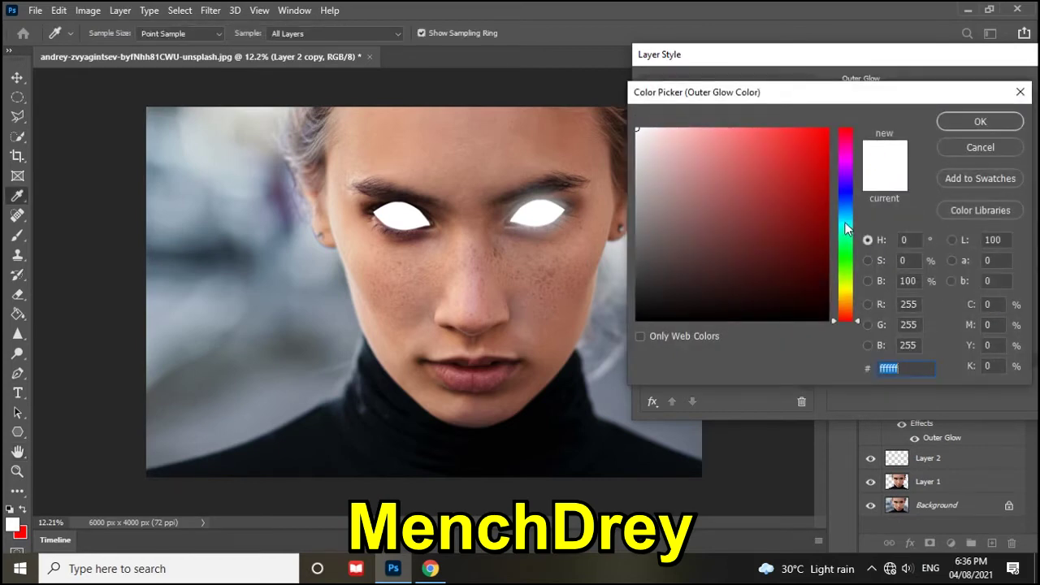
left_click(845, 222)
left_click(801, 172)
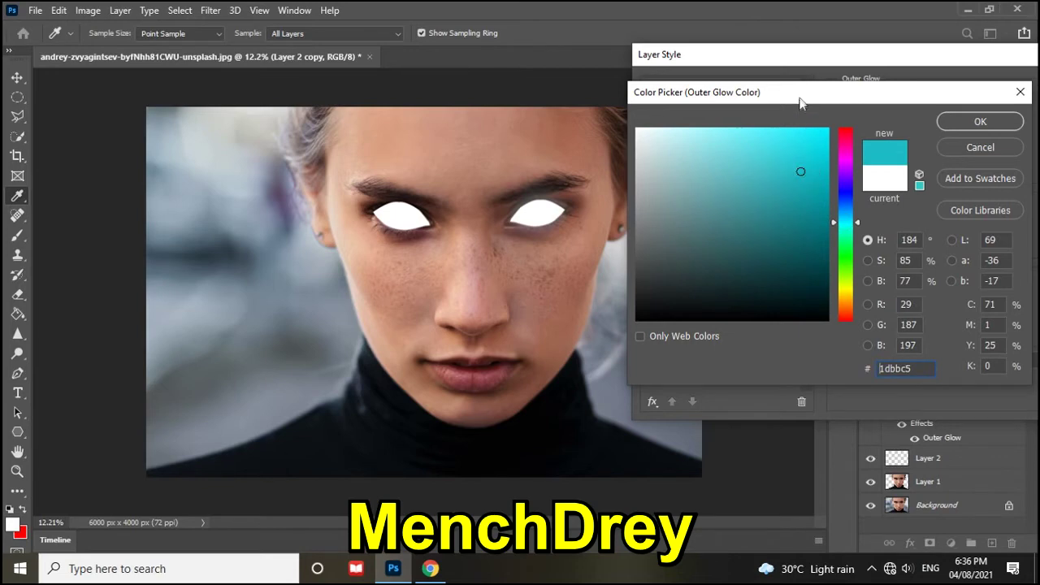
left_click_drag(801, 92, 836, 84)
left_click(841, 166)
left_click_drag(891, 85, 830, 76)
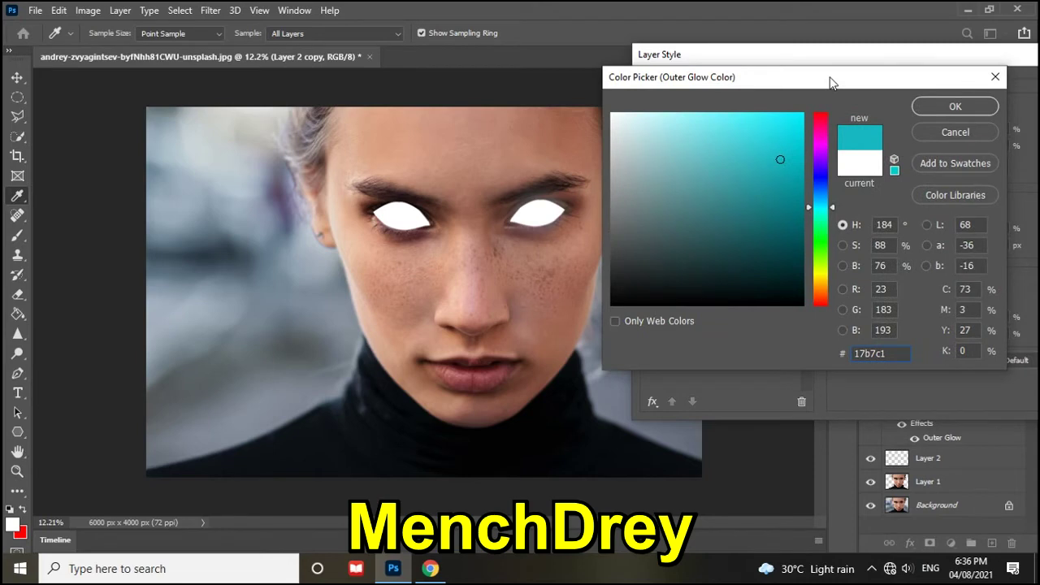
left_click(819, 209)
left_click(950, 109)
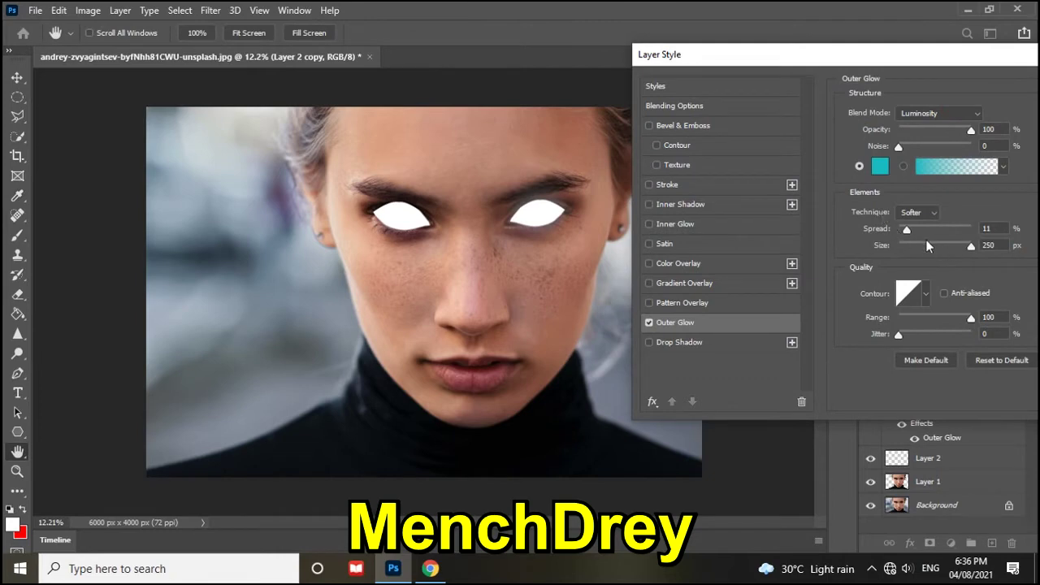
left_click(930, 114)
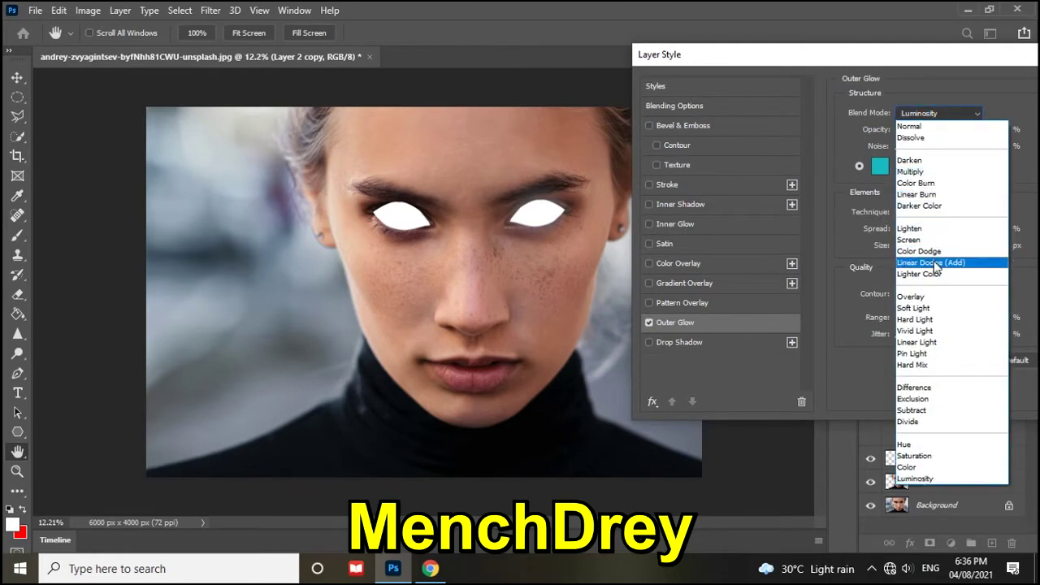
Switch the outer glow to Linear Dodge (Add) with opacity 50% and spread 50%
left_click(931, 262)
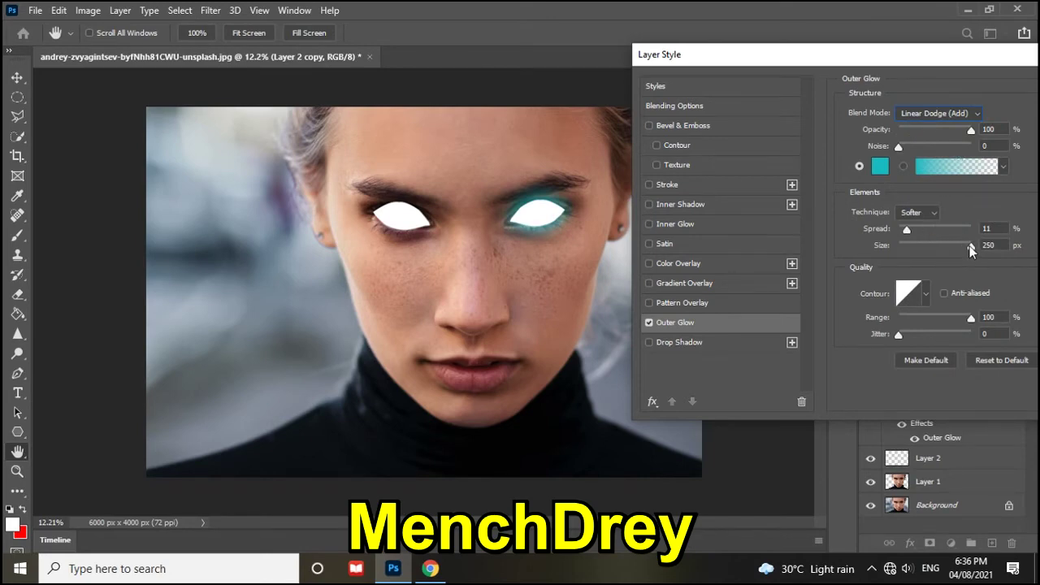
left_click_drag(956, 135, 939, 130)
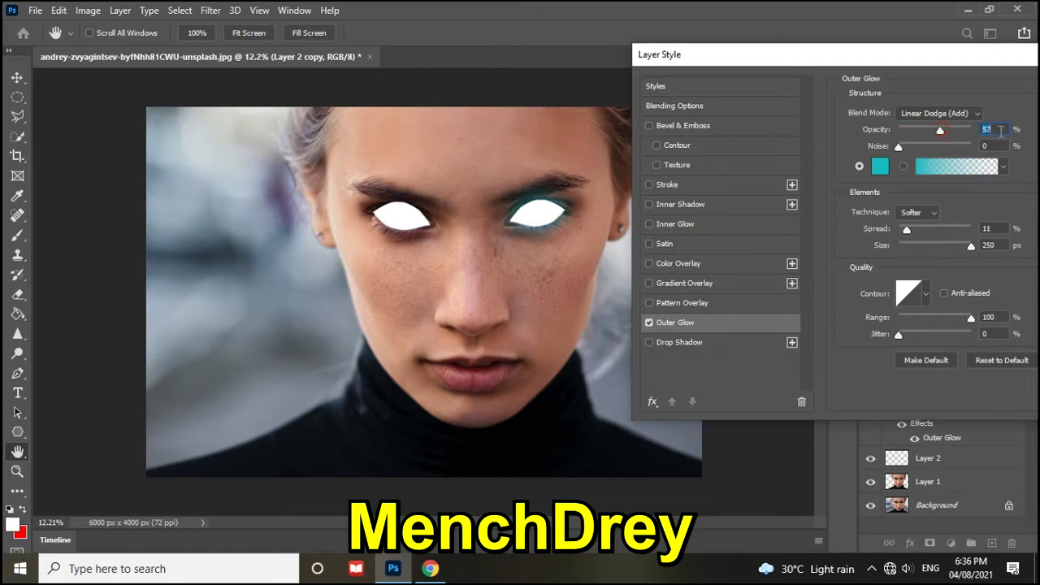
type("50")
double_click(987, 229)
type("50")
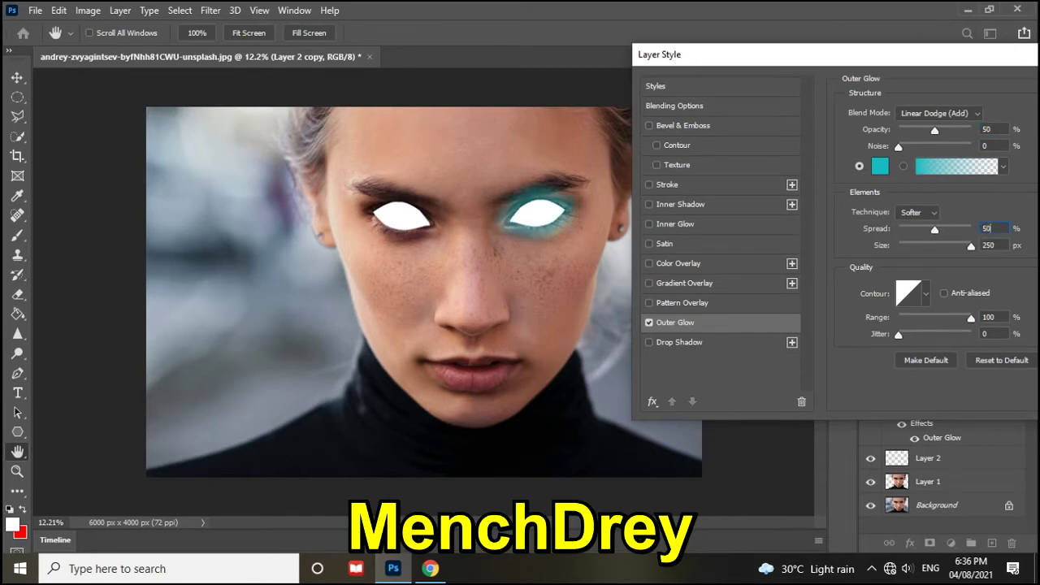
Set the outer glow size to 200 and its range to 90%
double_click(999, 245)
type("200")
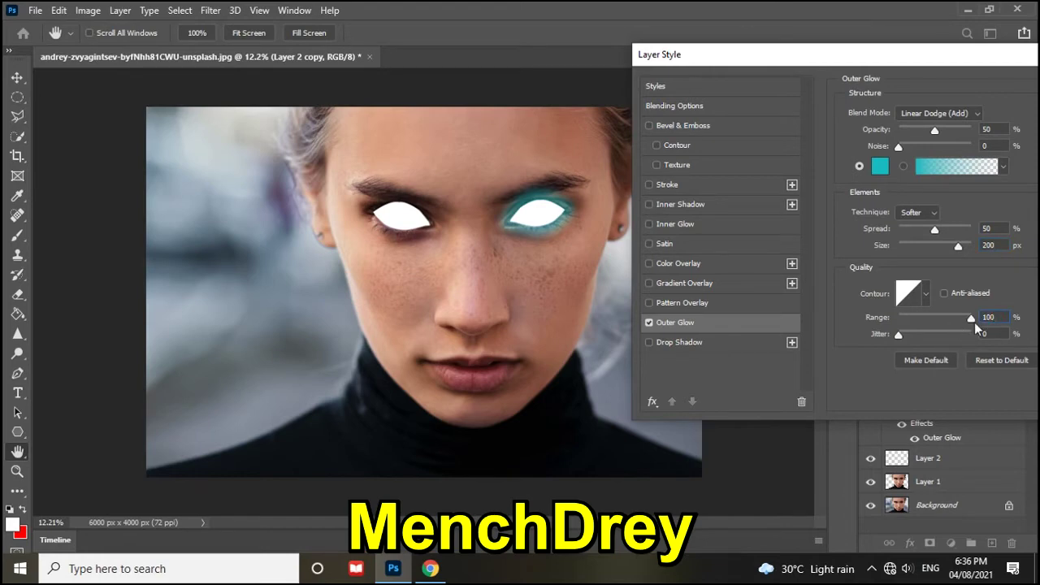
mouse_move(970, 319)
left_mouse_down()
mouse_move(937, 319)
mouse_move(952, 321)
left_mouse_up()
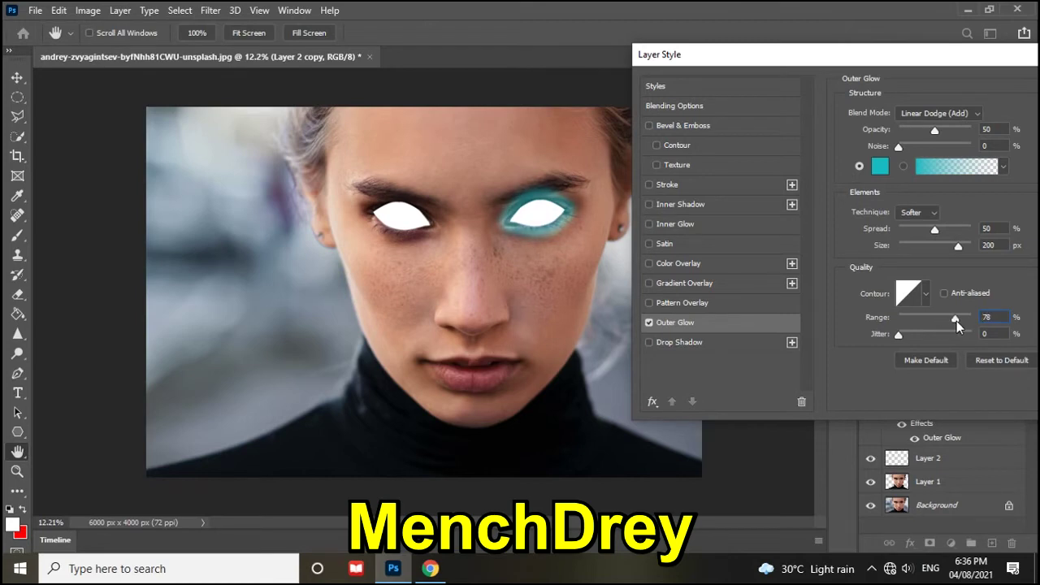
double_click(994, 317)
type("90")
left_click(676, 225)
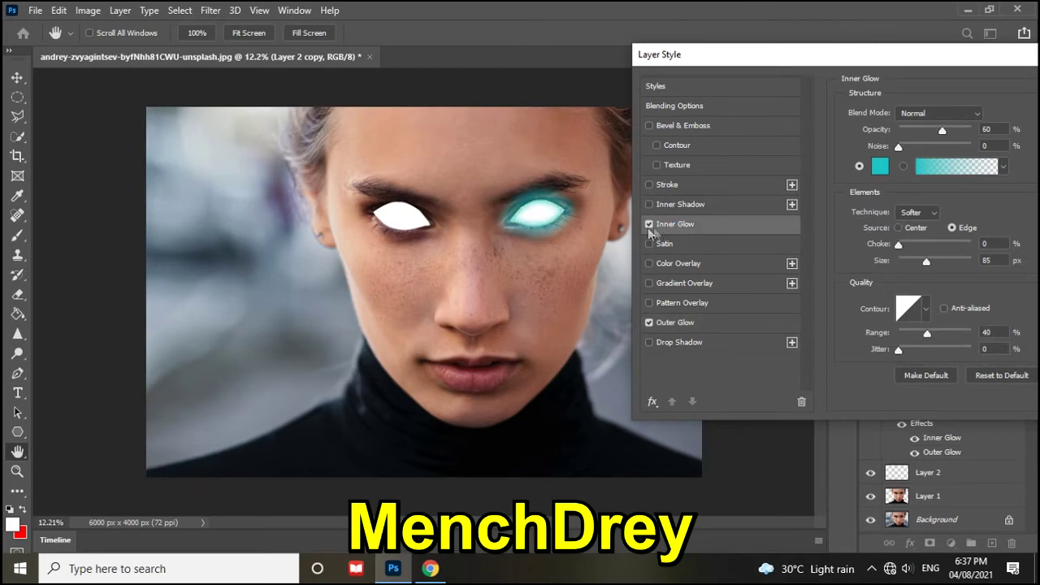
Review the inner glow size and opacity, apply the style, and compare the glowing right eye
left_click_drag(938, 64, 917, 54)
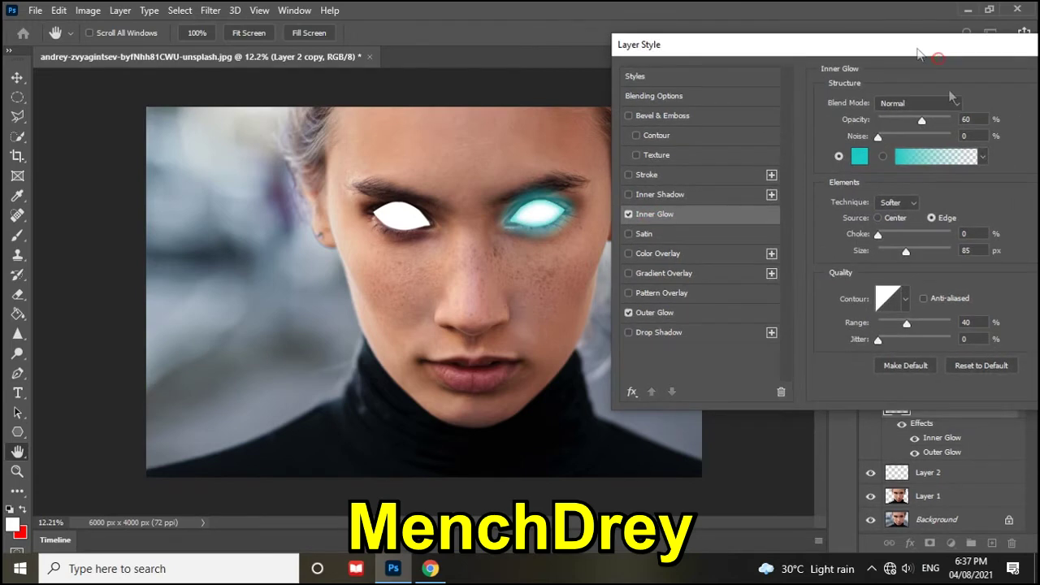
left_click(975, 250)
left_click(970, 119)
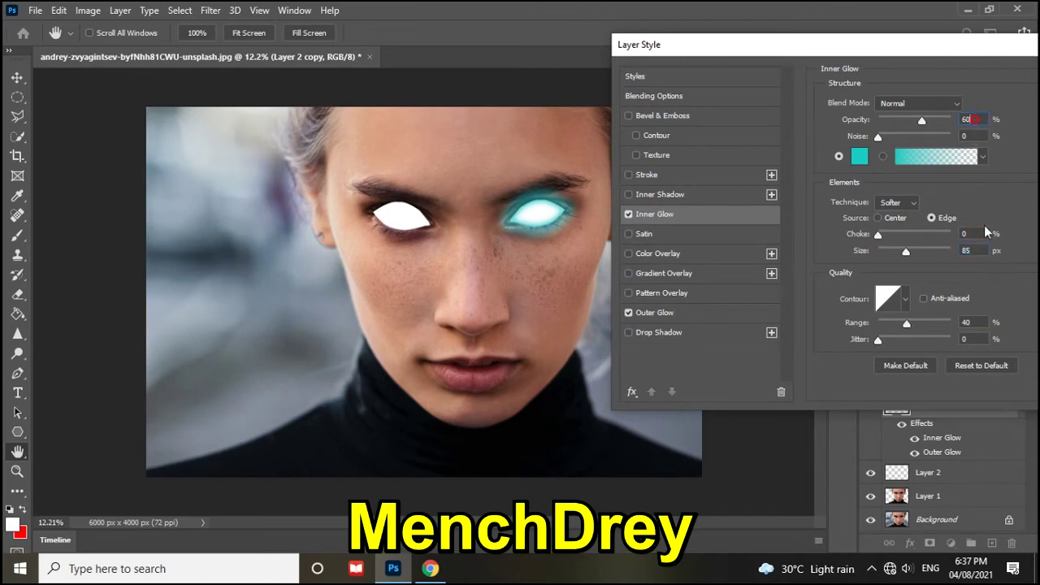
mouse_move(945, 52)
left_mouse_down()
mouse_move(987, 57)
mouse_move(781, 59)
left_mouse_up()
left_click(983, 76)
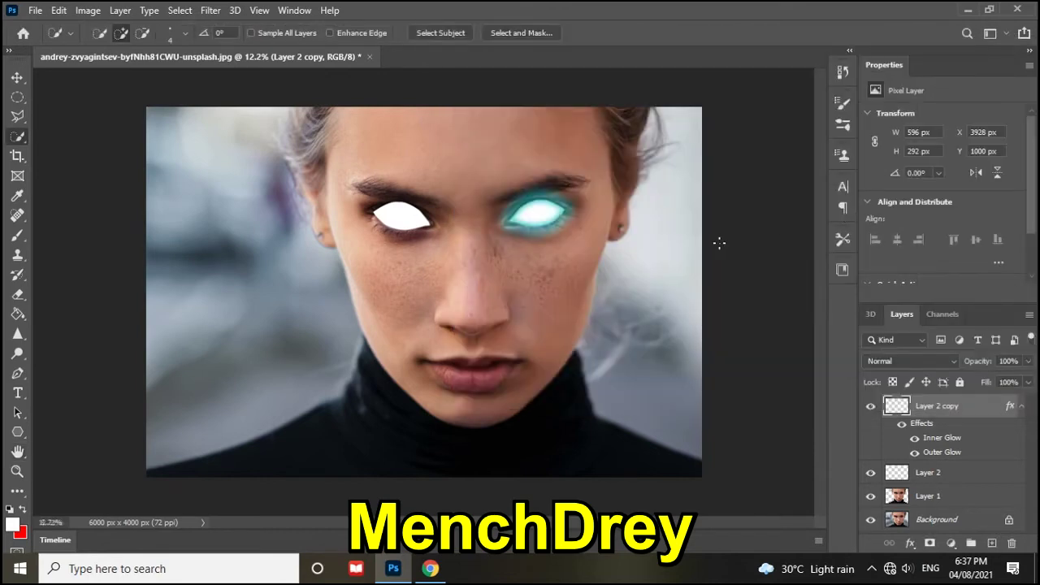
scroll(649, 262, "up", 1)
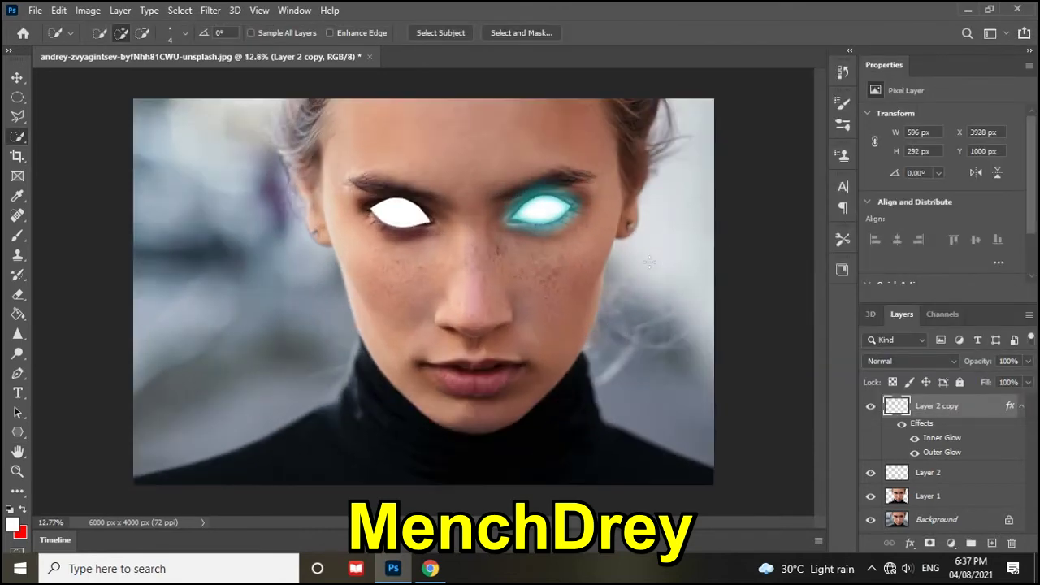
left_click(871, 406)
Give Layer 2's left eye the same teal outer and inner glows, then compare the result
left_click(935, 473)
right_click(934, 472)
left_click(764, 199)
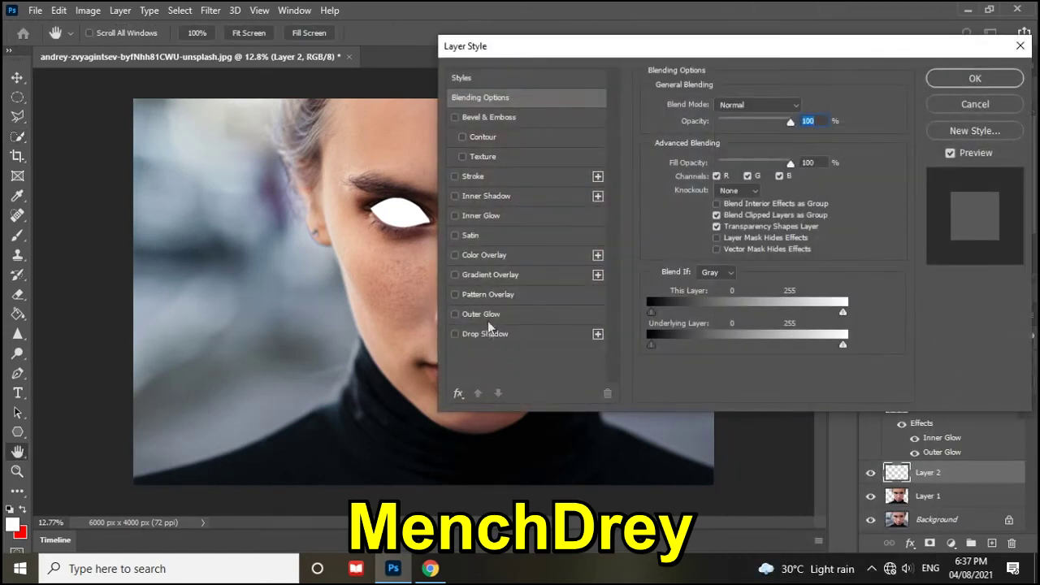
left_click(484, 317)
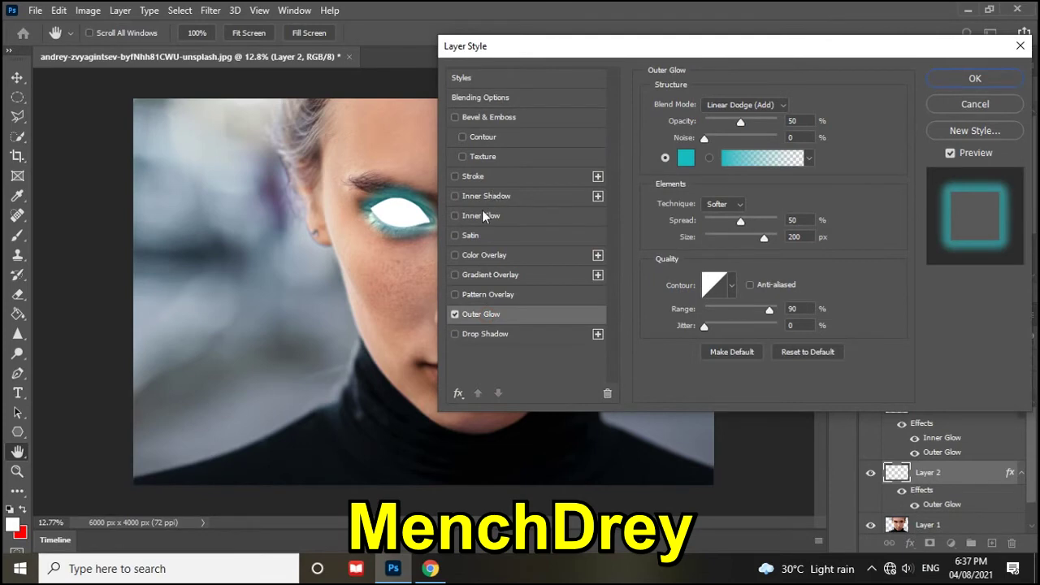
left_click(482, 216)
left_click(960, 79)
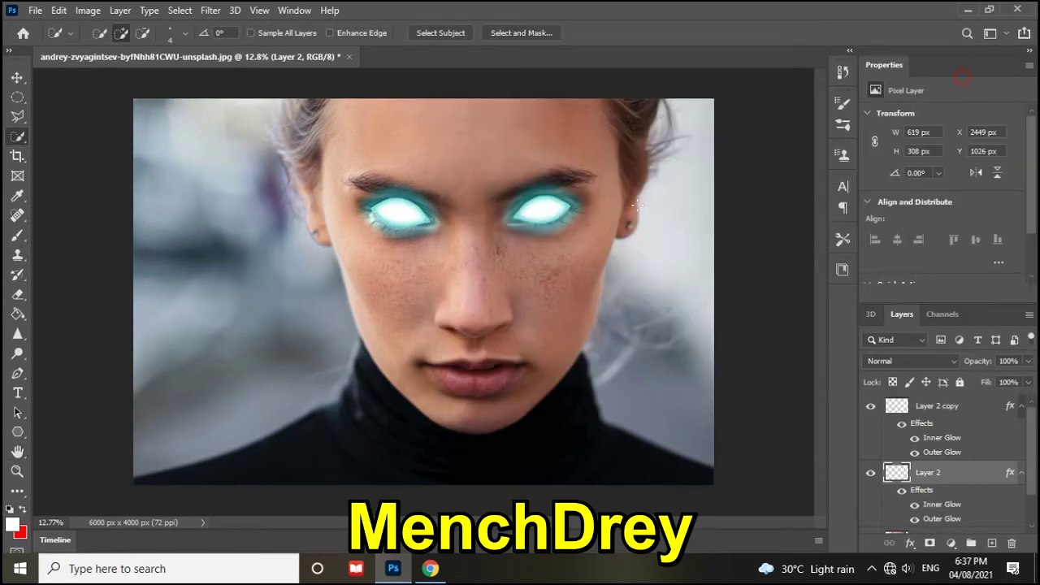
scroll(637, 206, "down", 1)
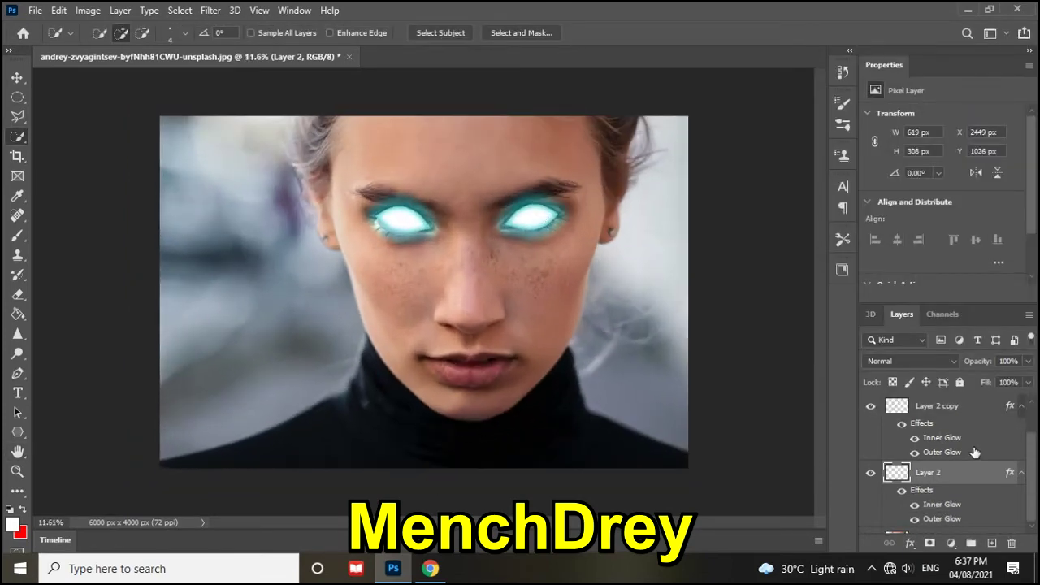
scroll(972, 452, "down", 2)
left_click(870, 431)
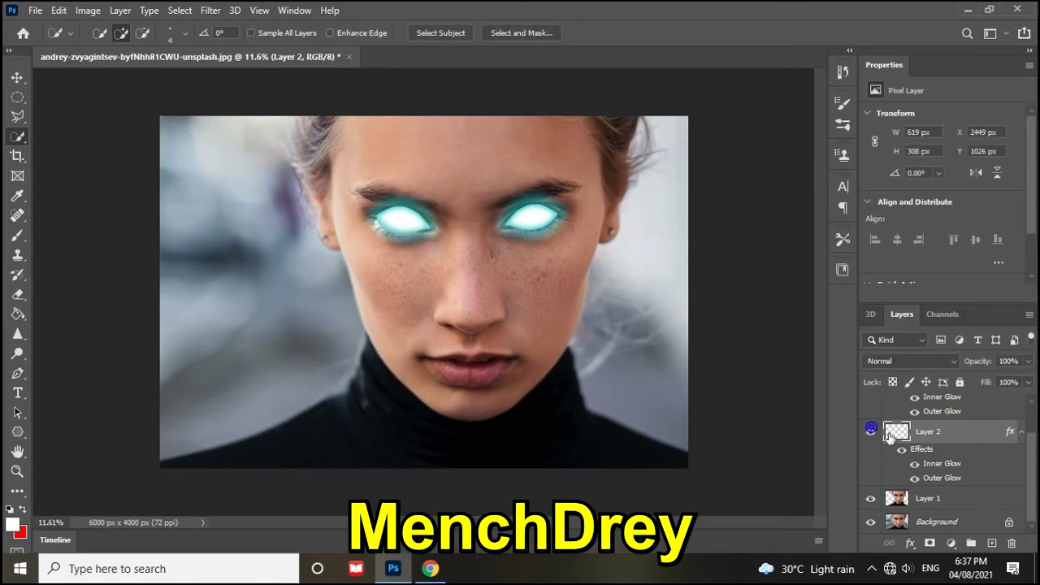
Place flash-2568383_1920.jpg as a linked layer directly above the Background
left_click(939, 521)
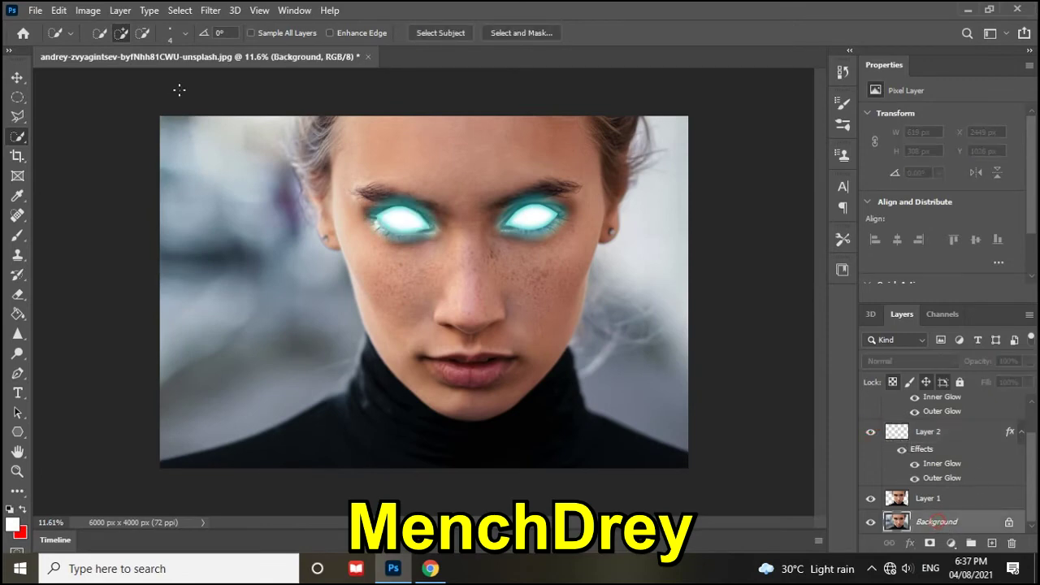
left_click(36, 10)
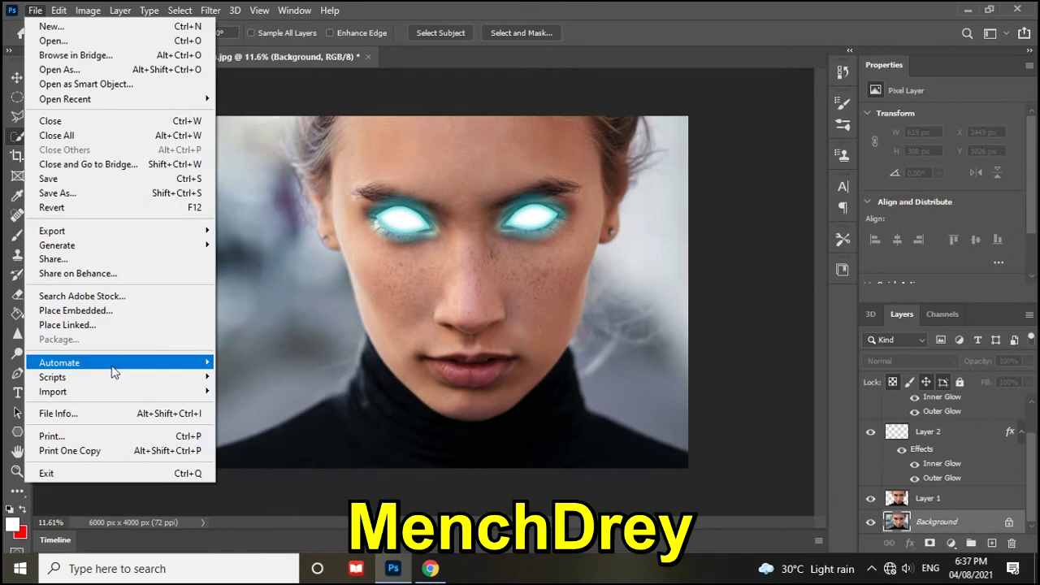
left_click(105, 325)
left_click(240, 195)
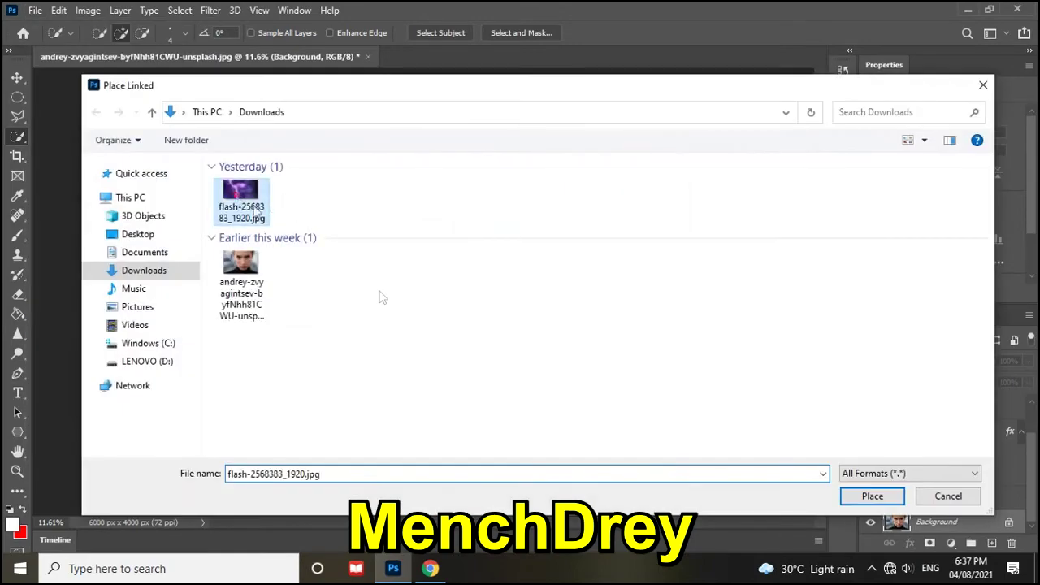
left_click(893, 495)
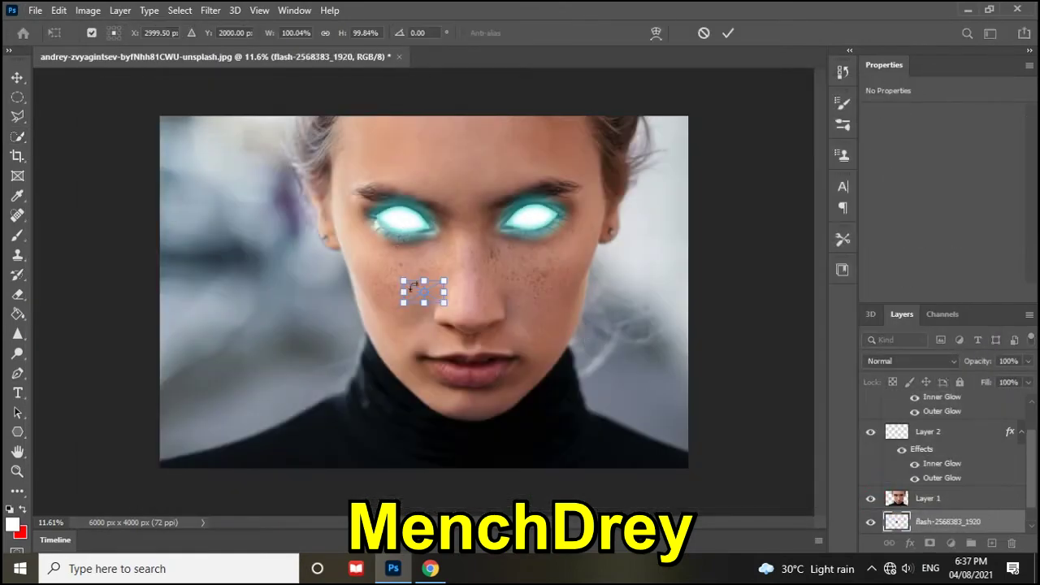
Scale the lightning image to full canvas height, shift it left, and commit
left_click_drag(403, 279, 166, 136)
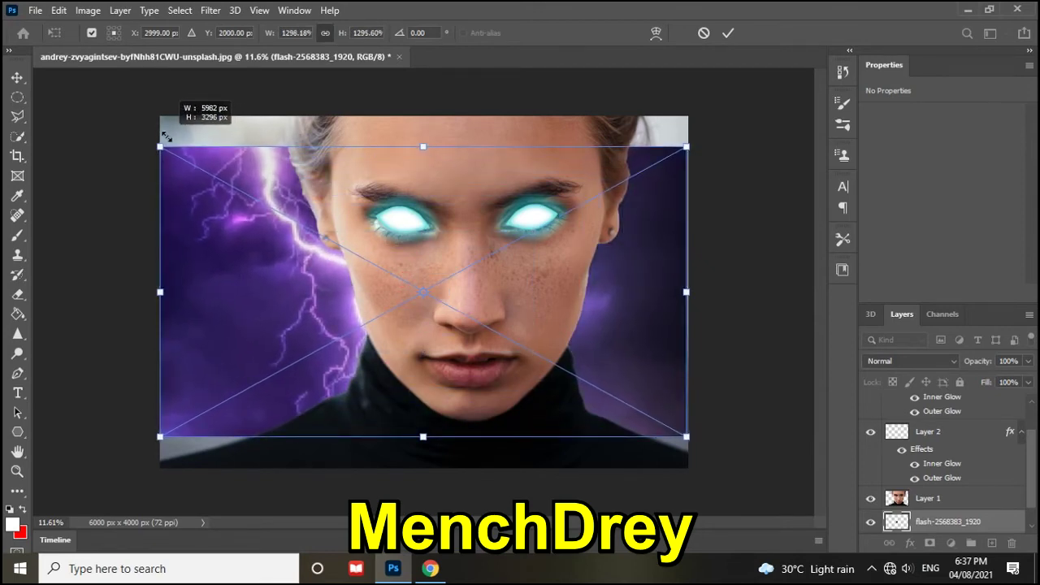
left_click_drag(425, 145, 424, 117)
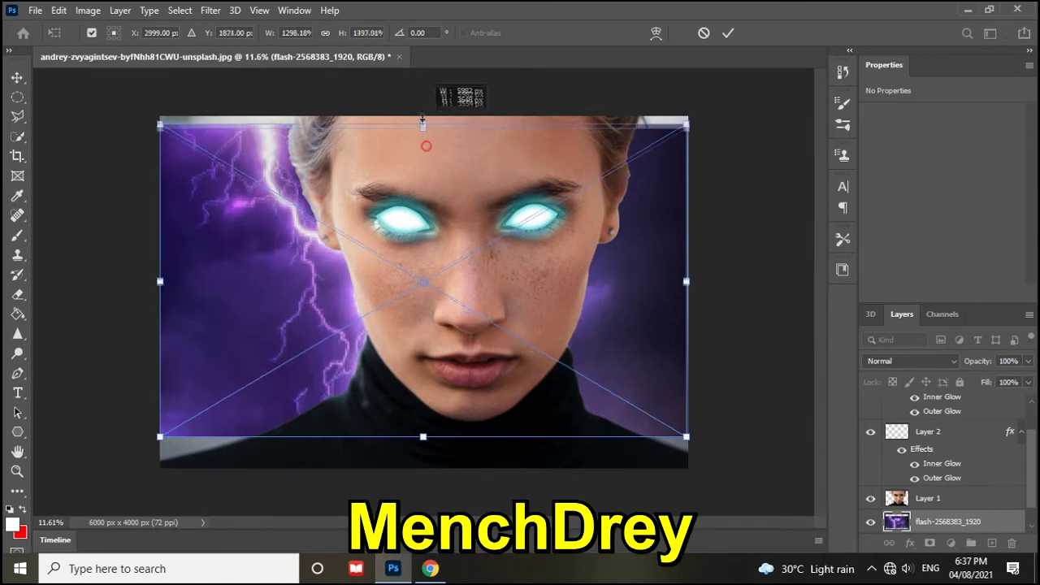
left_click_drag(423, 437, 421, 465)
left_click_drag(604, 357, 566, 354)
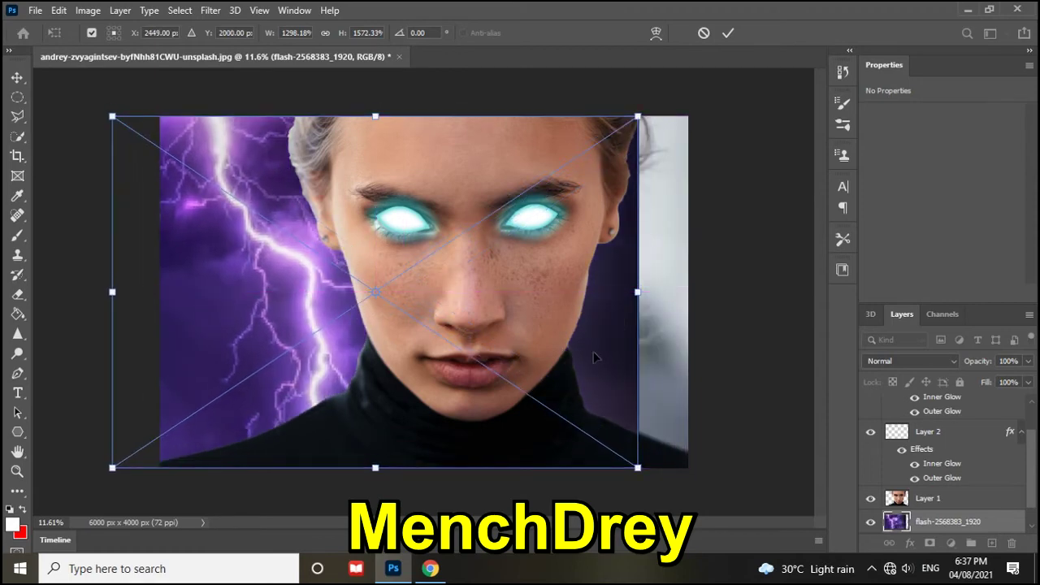
left_click_drag(566, 354, 588, 344)
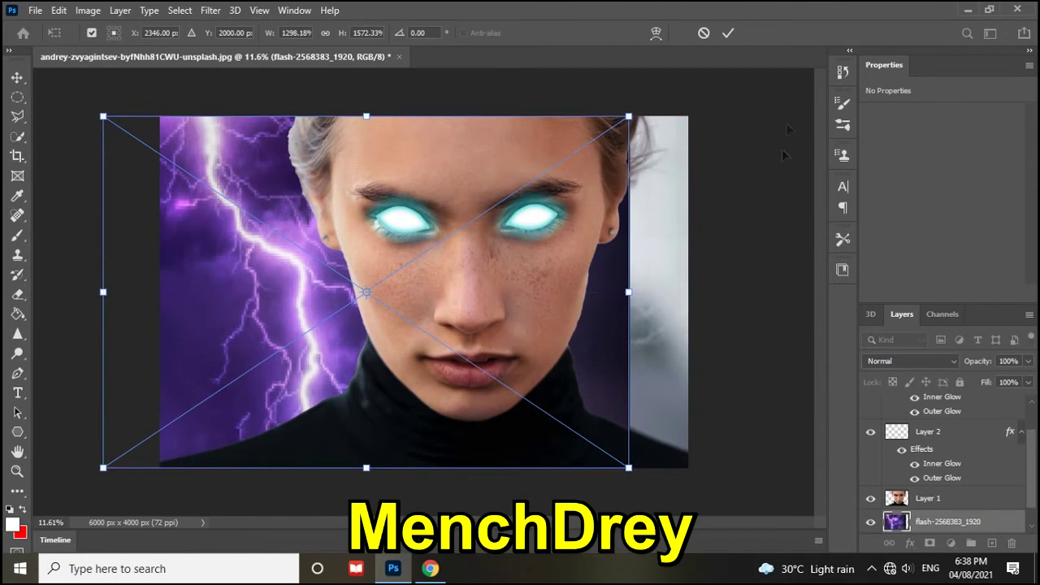
left_click(727, 33)
key("w")
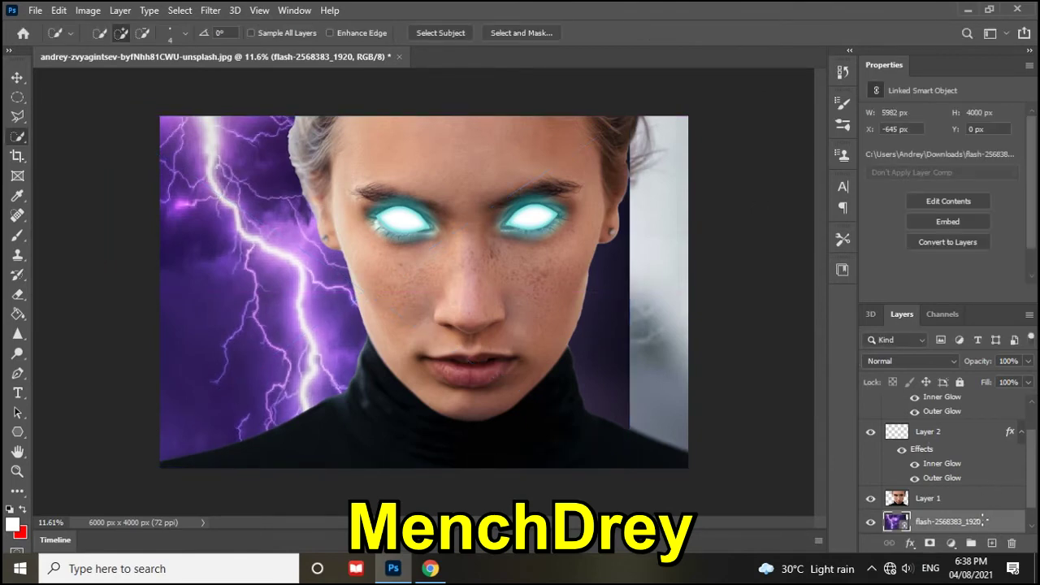
Duplicate the lightning layer and flip the copy horizontally
key("ctrl+j")
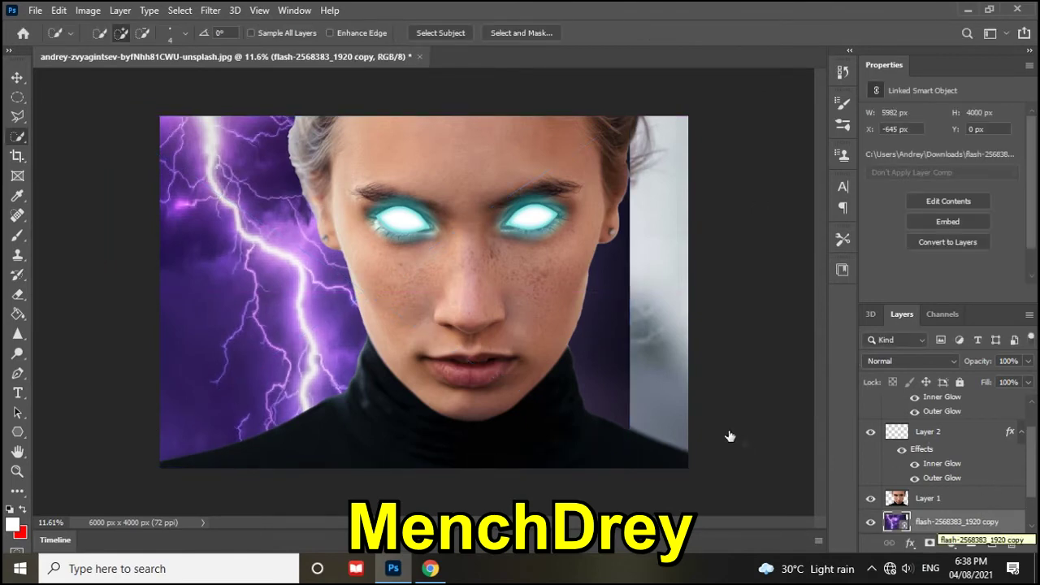
key("ctrl+t")
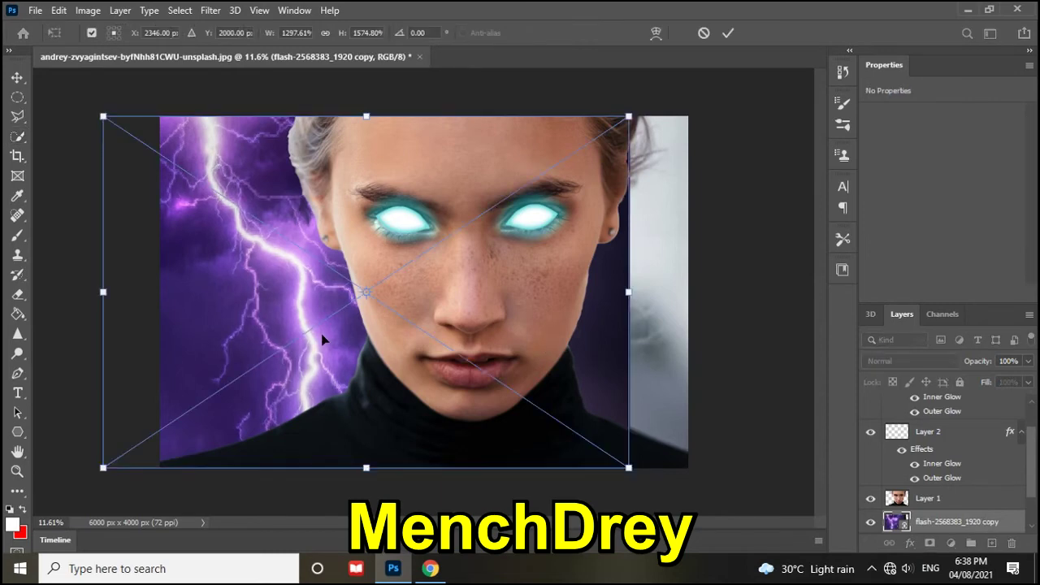
right_click(352, 335)
left_click(378, 309)
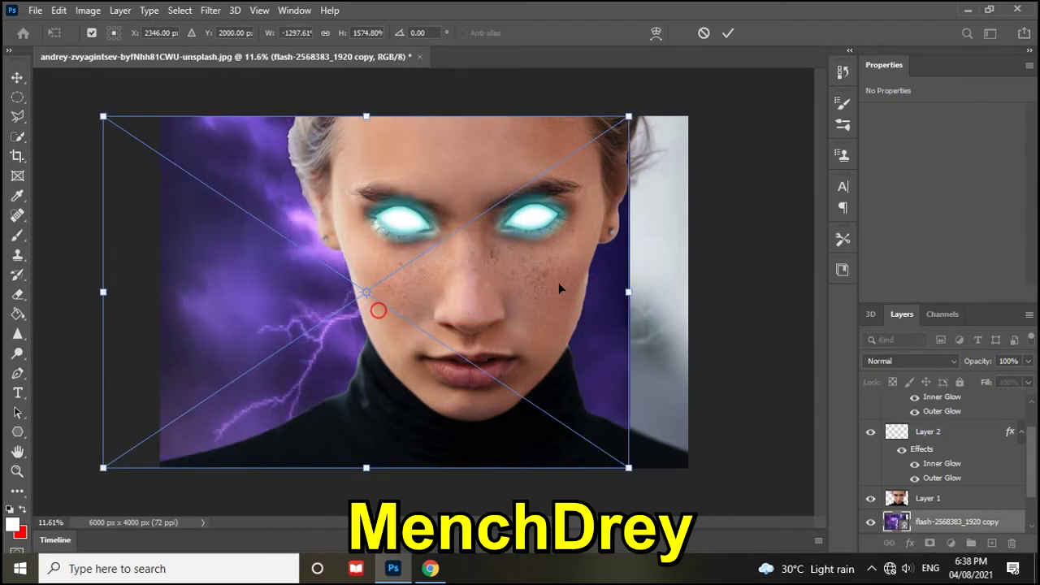
Resize the mirrored lightning, push it to the right edge, and commit
left_click_drag(595, 307, 653, 307)
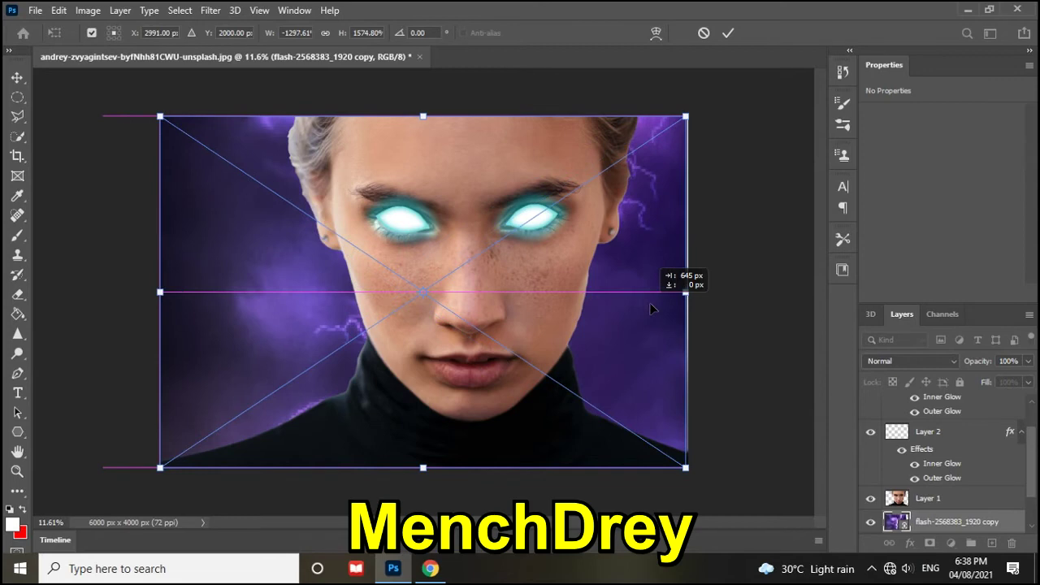
left_click_drag(161, 292, 445, 300)
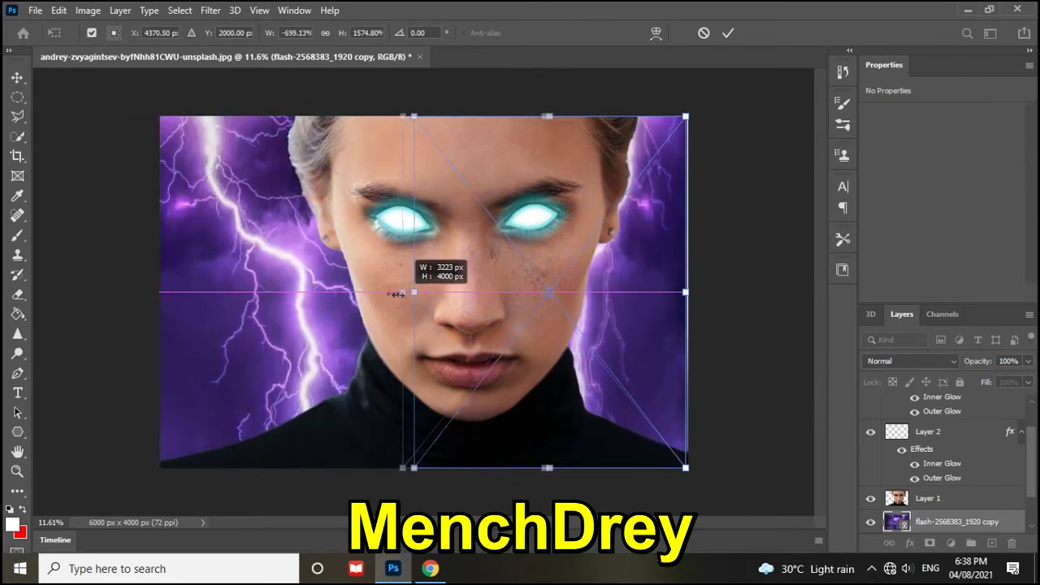
left_click_drag(446, 300, 375, 294)
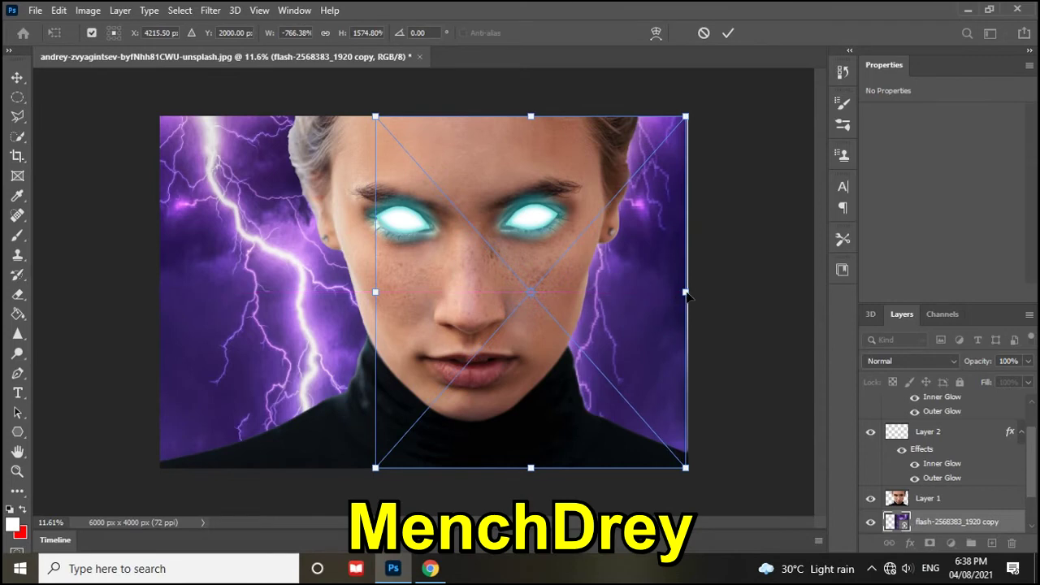
left_click_drag(651, 273, 684, 273)
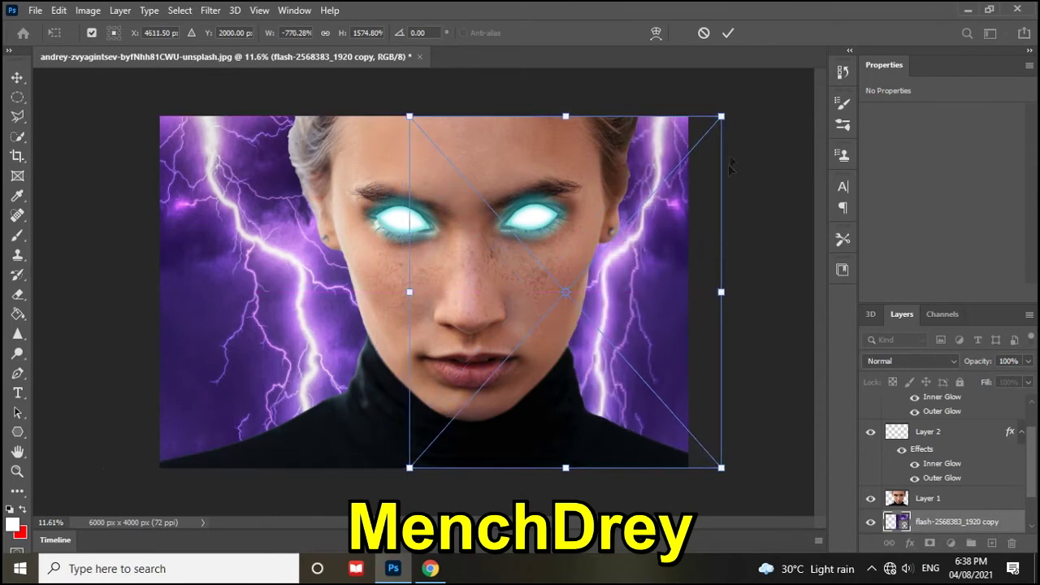
left_click_drag(568, 115, 568, 109)
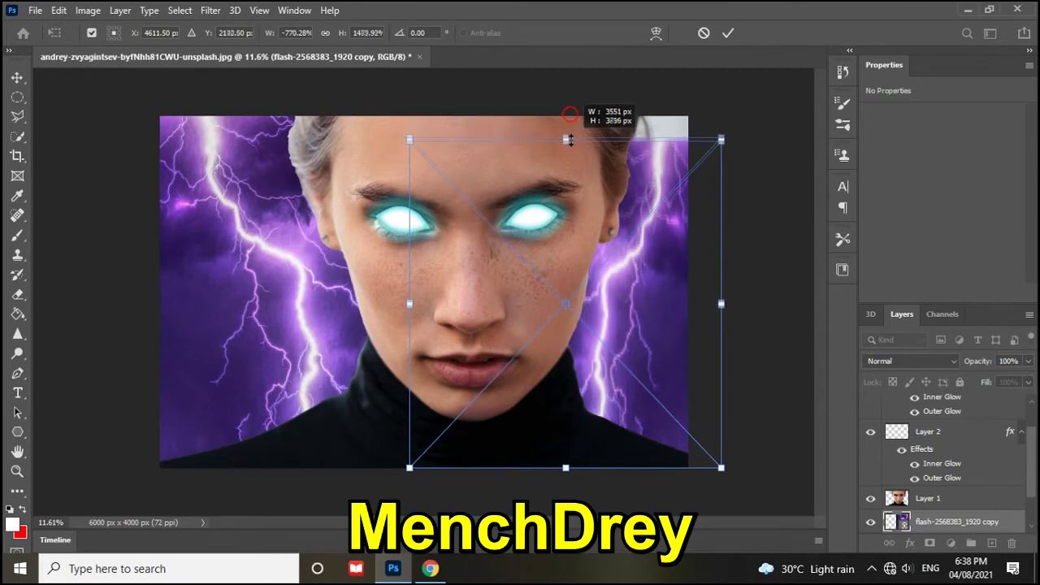
left_click_drag(650, 242, 692, 240)
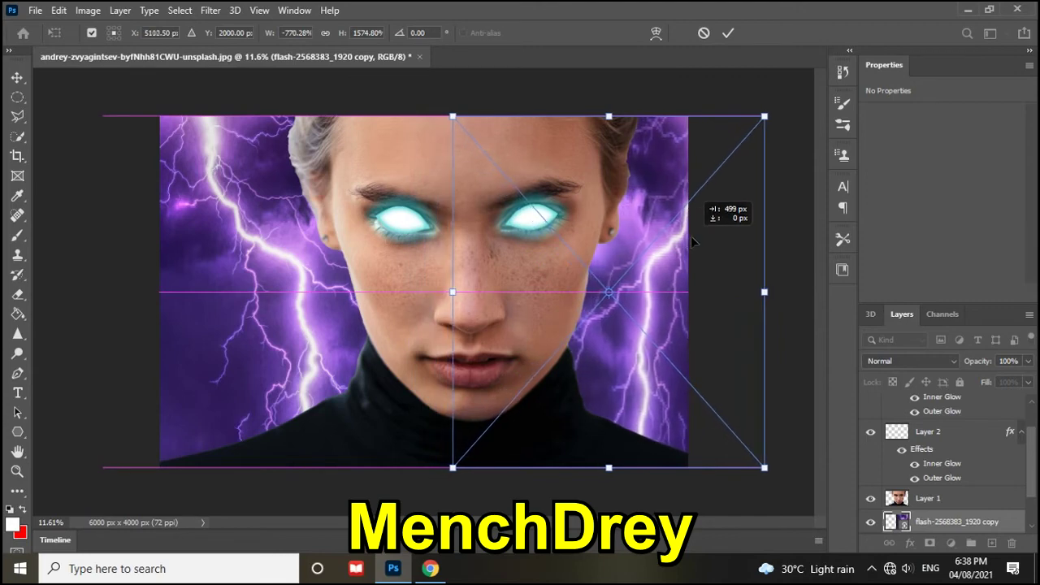
left_click(728, 33)
scroll(724, 198, "down", 2)
Select the cut-out portrait on Layer 1 and bring up its Blending Options
scroll(487, 127, "up", 2)
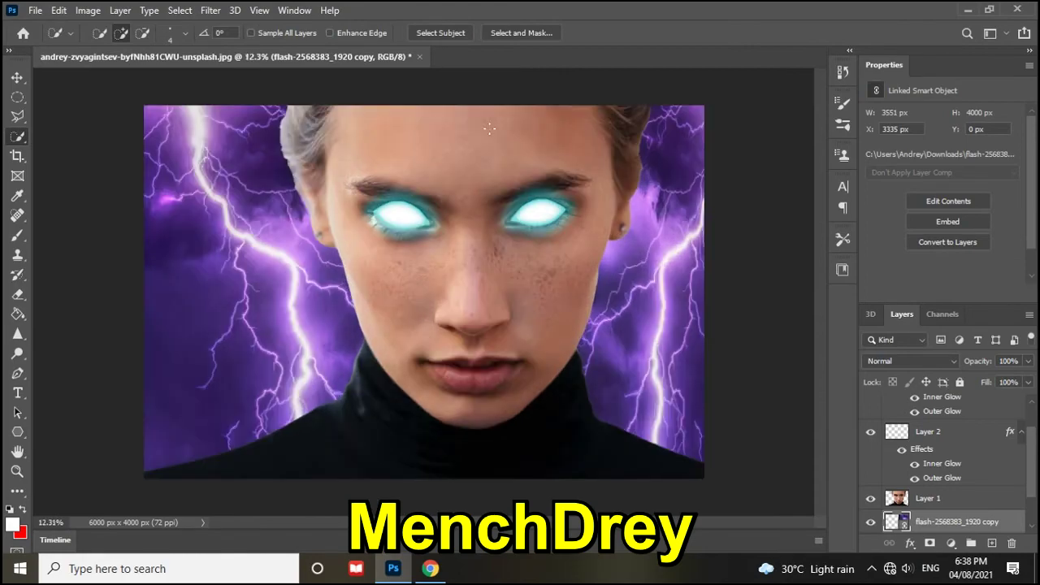
scroll(477, 147, "up", 1)
scroll(478, 148, "down", 1)
scroll(478, 148, "down", 1)
scroll(478, 148, "down", 1)
scroll(478, 147, "down", 1)
scroll(479, 147, "up", 1)
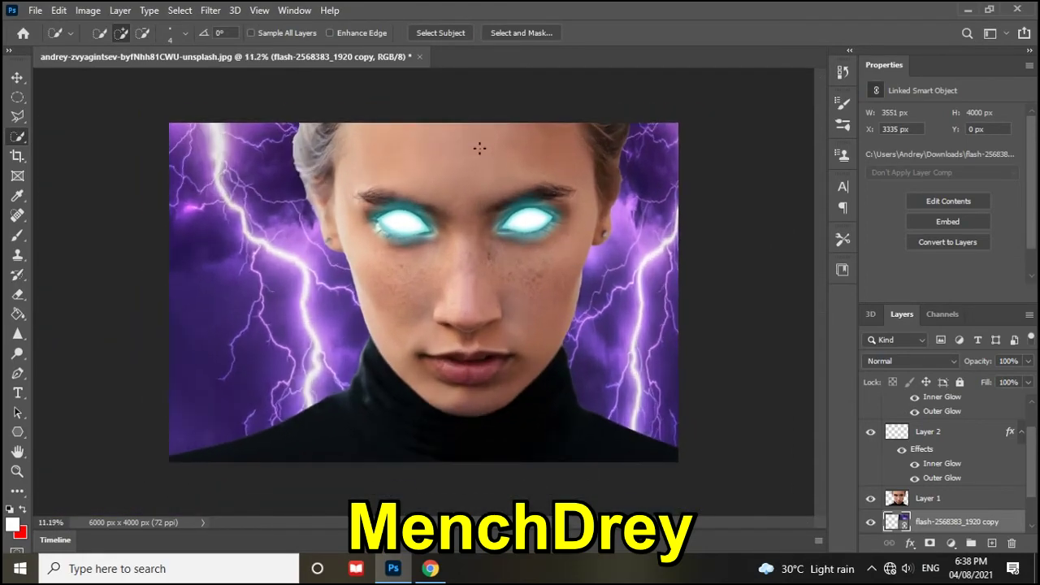
scroll(480, 148, "up", 1)
scroll(955, 455, "down", 2)
left_click(931, 459)
right_click(931, 459)
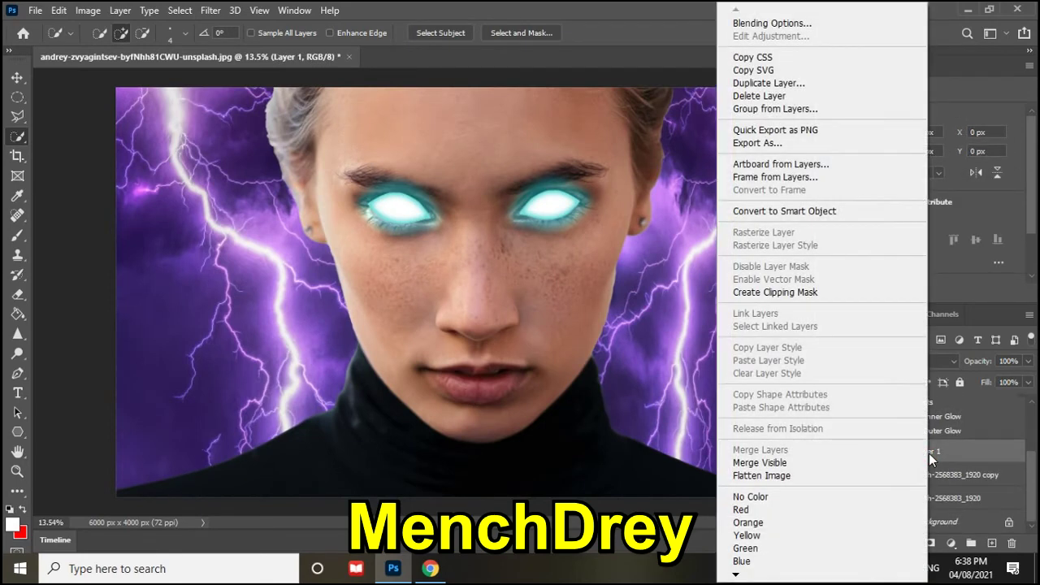
left_click(777, 25)
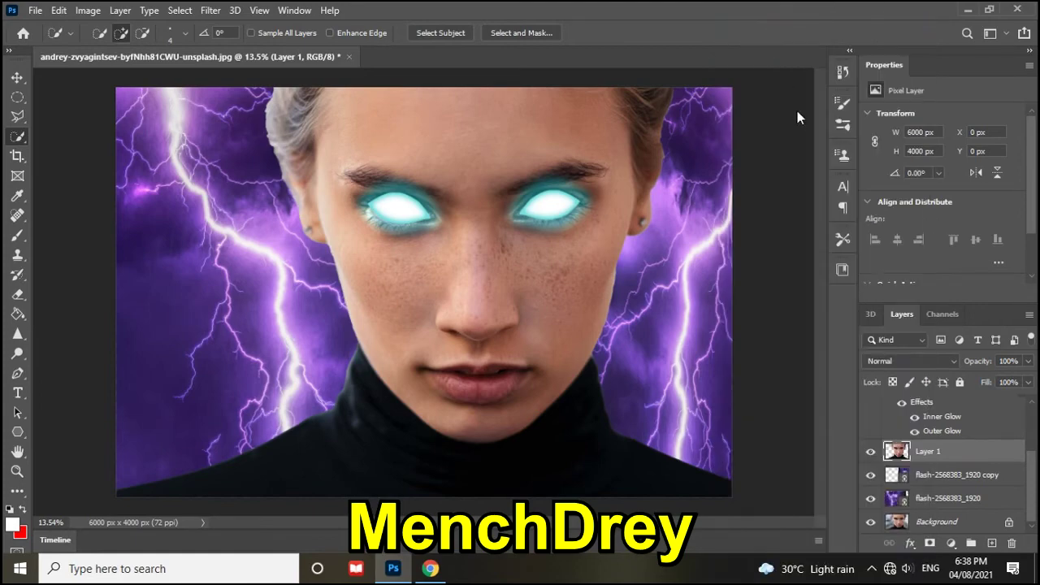
Enable Outer Glow on Layer 1 and set its colour to white
left_click_drag(687, 47, 943, 52)
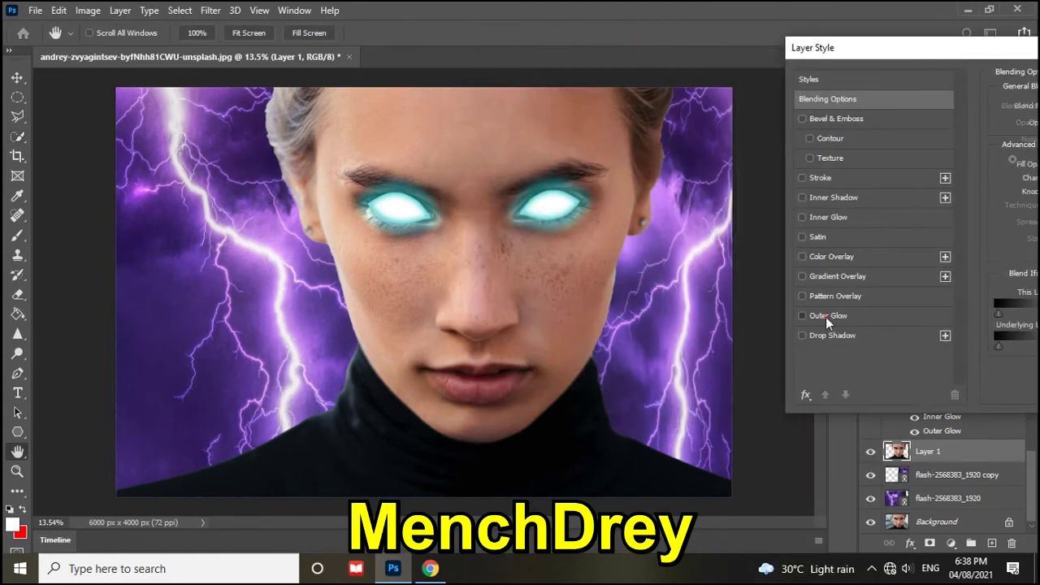
left_click(825, 317)
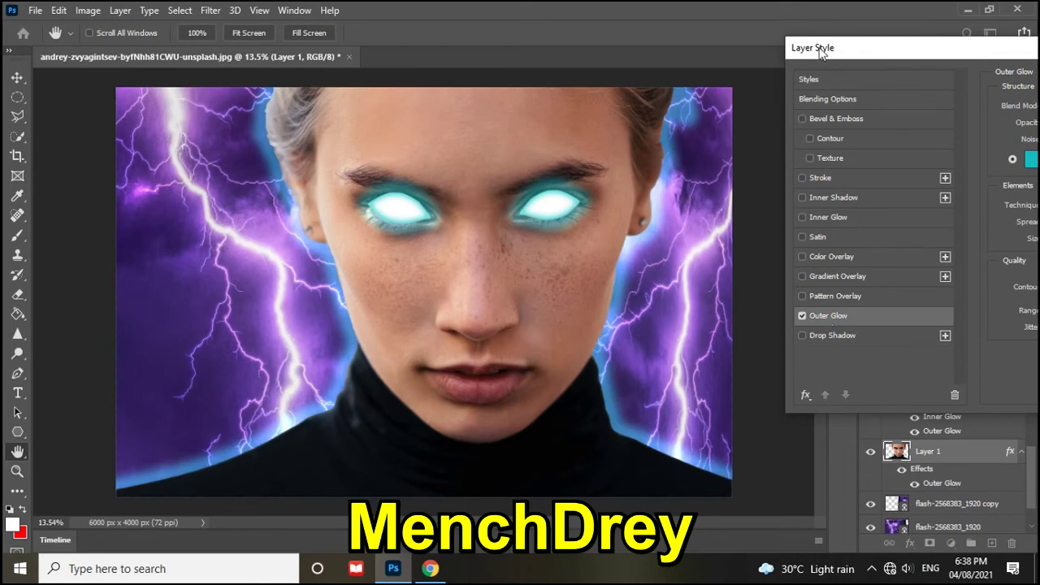
left_click_drag(930, 53, 822, 54)
left_click(947, 166)
left_click_drag(622, 120, 600, 112)
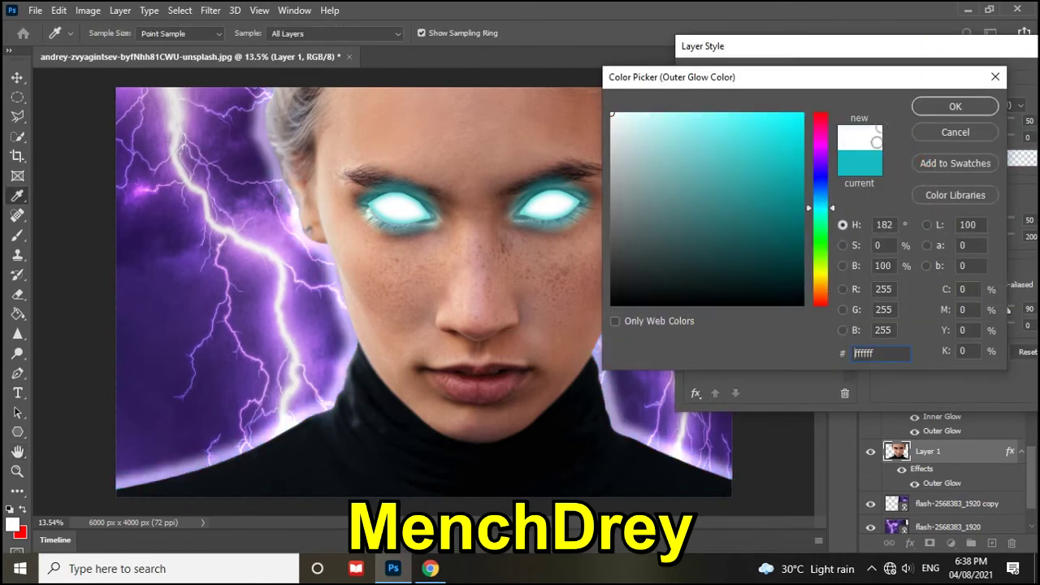
left_click(956, 107)
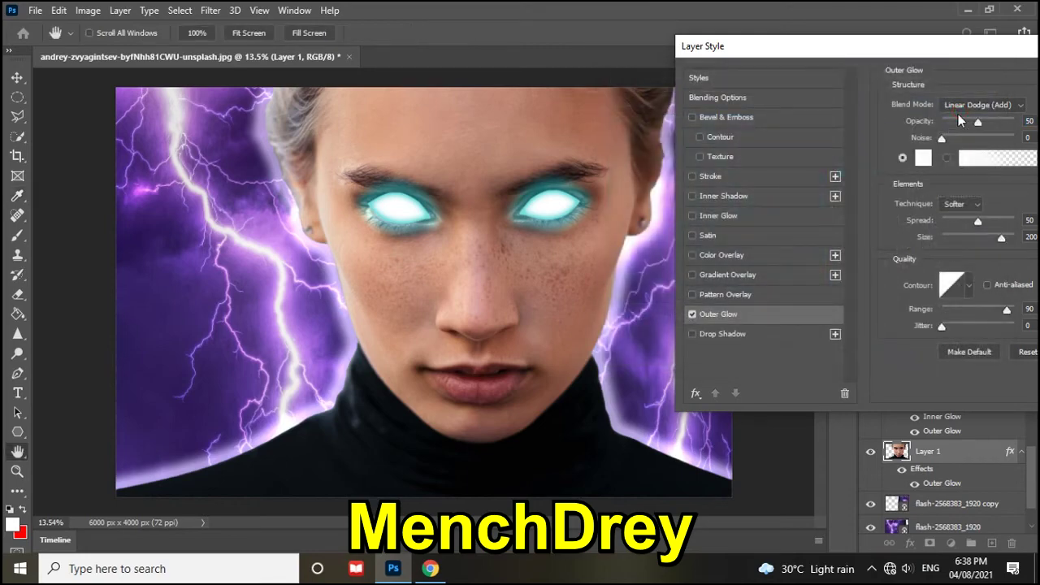
left_click_drag(985, 61, 1010, 42)
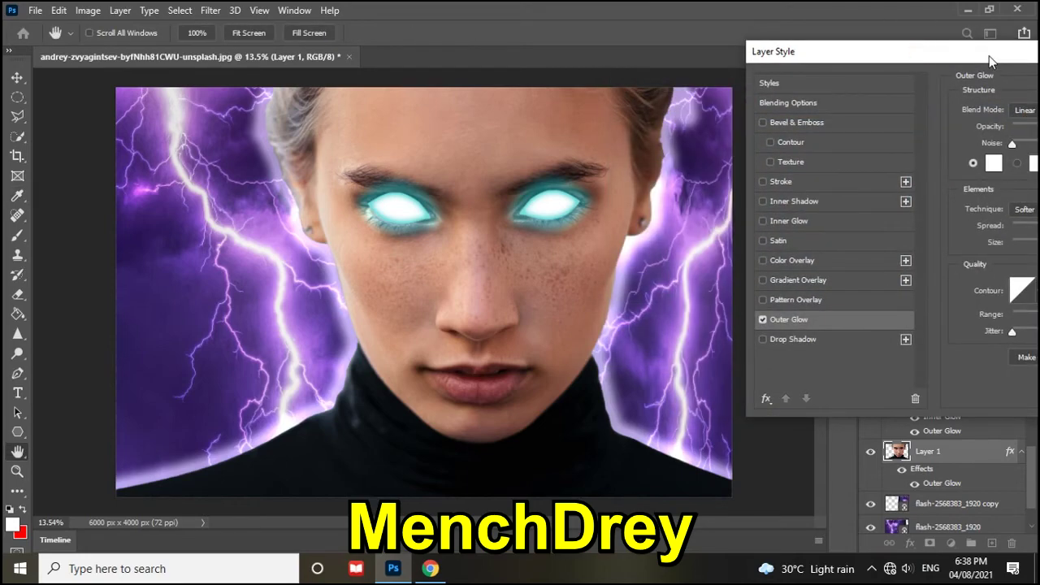
Try blue and then light pink glow colours, and narrow the glow size
left_click(947, 139)
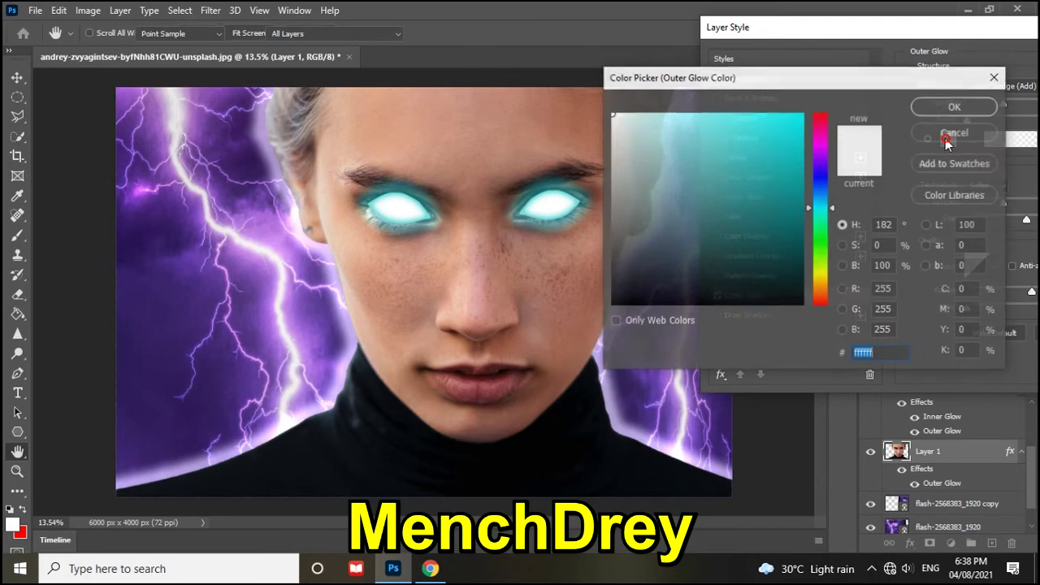
left_click(819, 175)
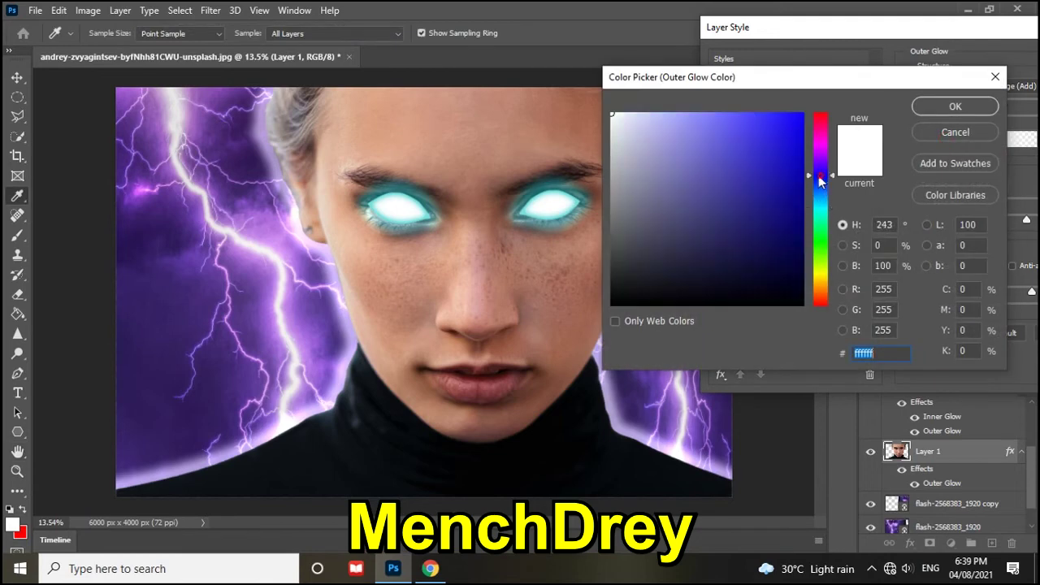
left_click(777, 159)
left_click(794, 130)
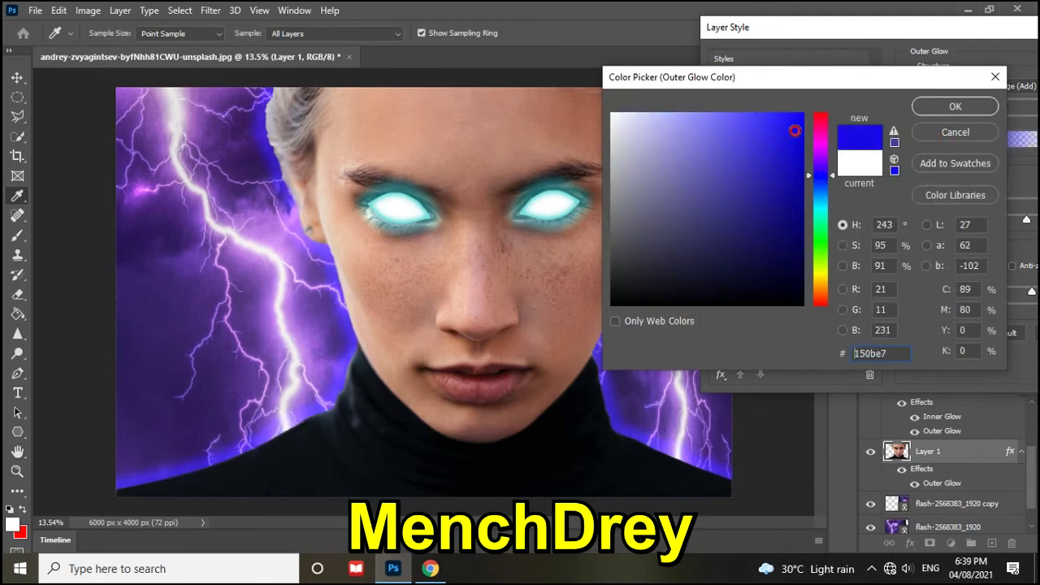
left_click(818, 142)
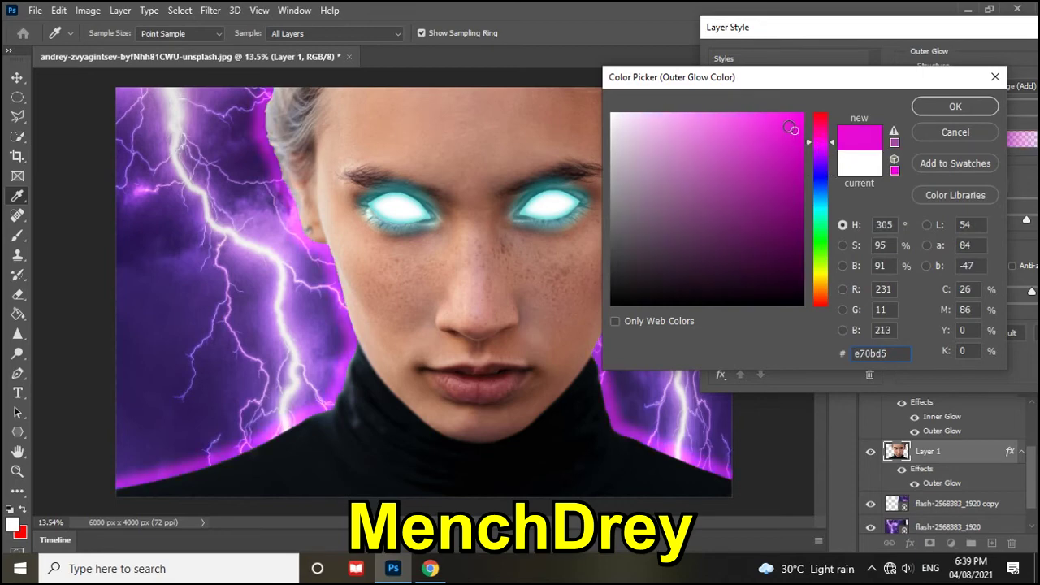
left_click(758, 115)
left_click(737, 119)
left_click(743, 119)
left_click(725, 121)
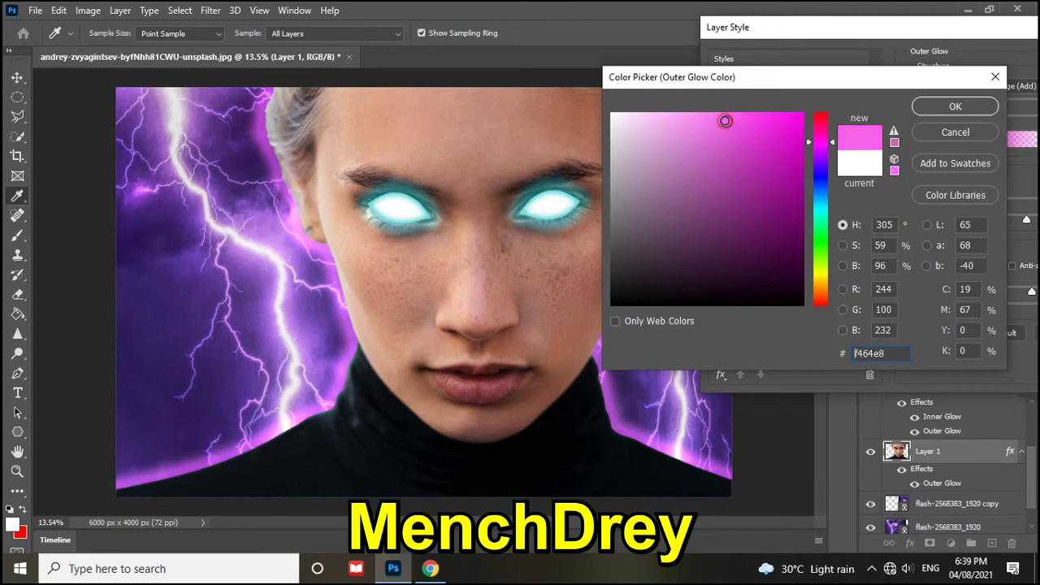
left_click(732, 121)
left_click(937, 112)
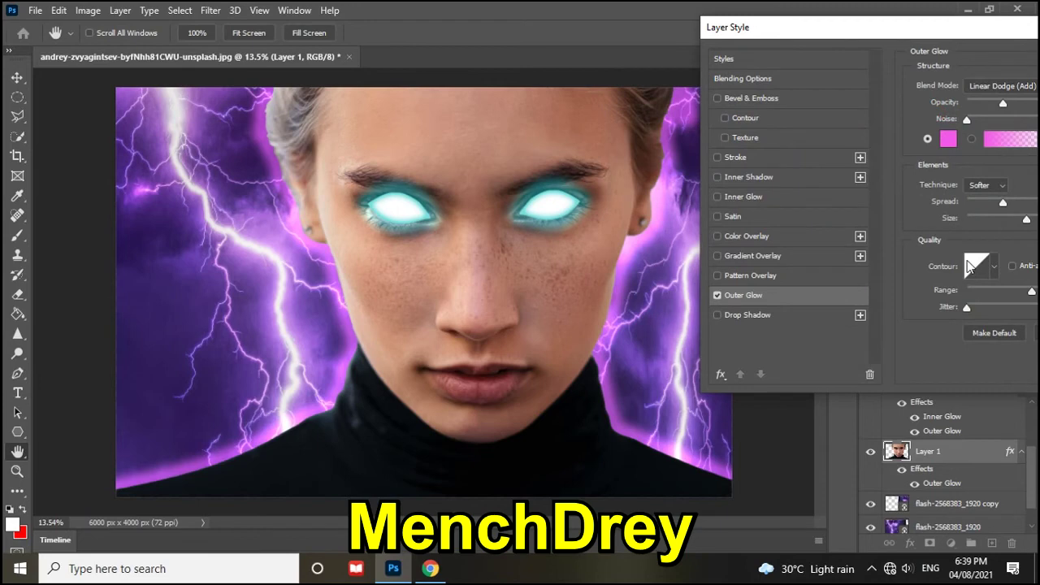
left_click_drag(999, 221, 993, 220)
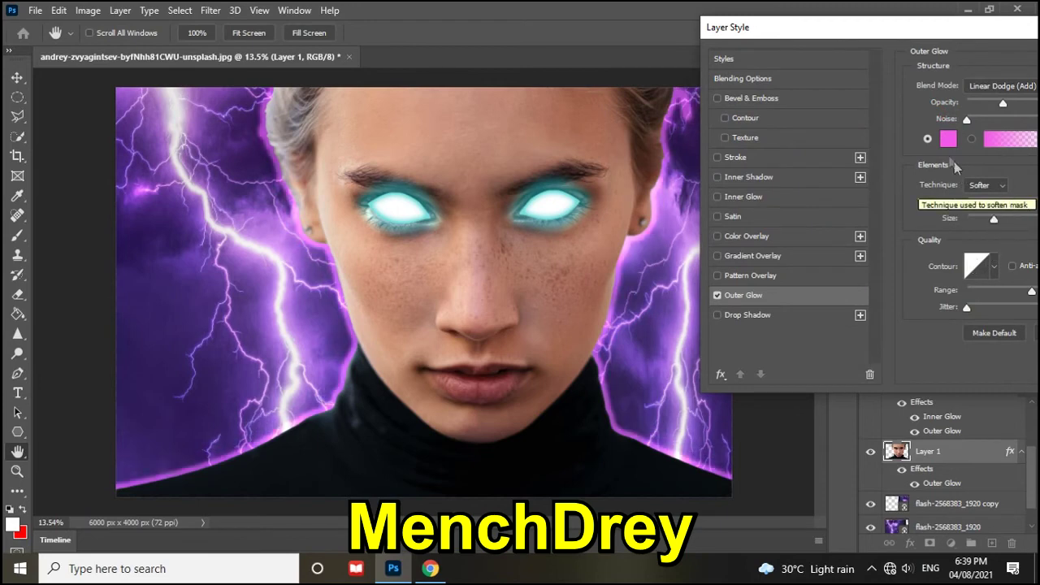
Revert the glow colour to white, reduce spread to 27%, and apply the style
left_click(947, 139)
left_click_drag(614, 116, 609, 111)
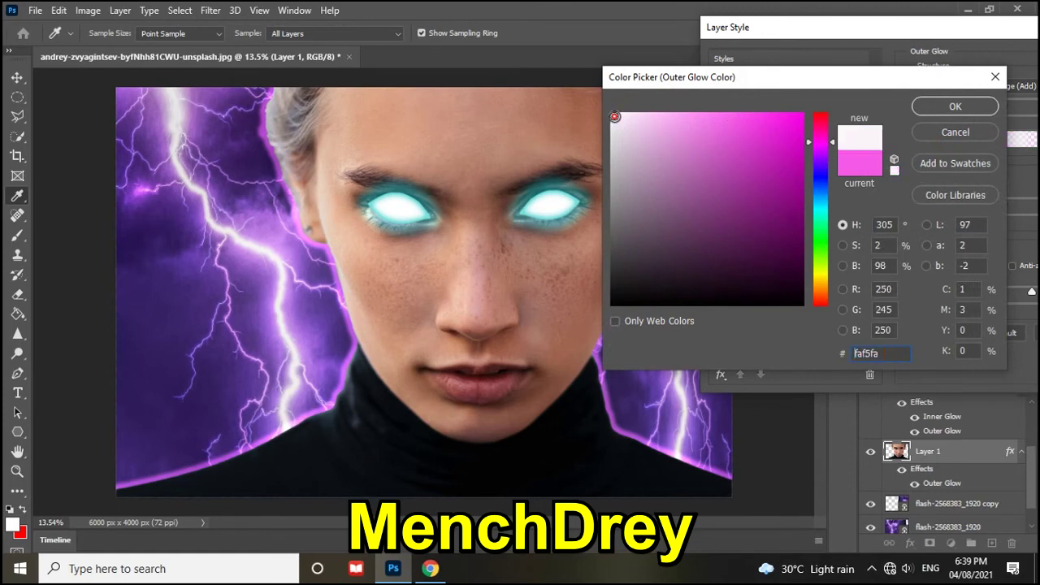
left_click(926, 106)
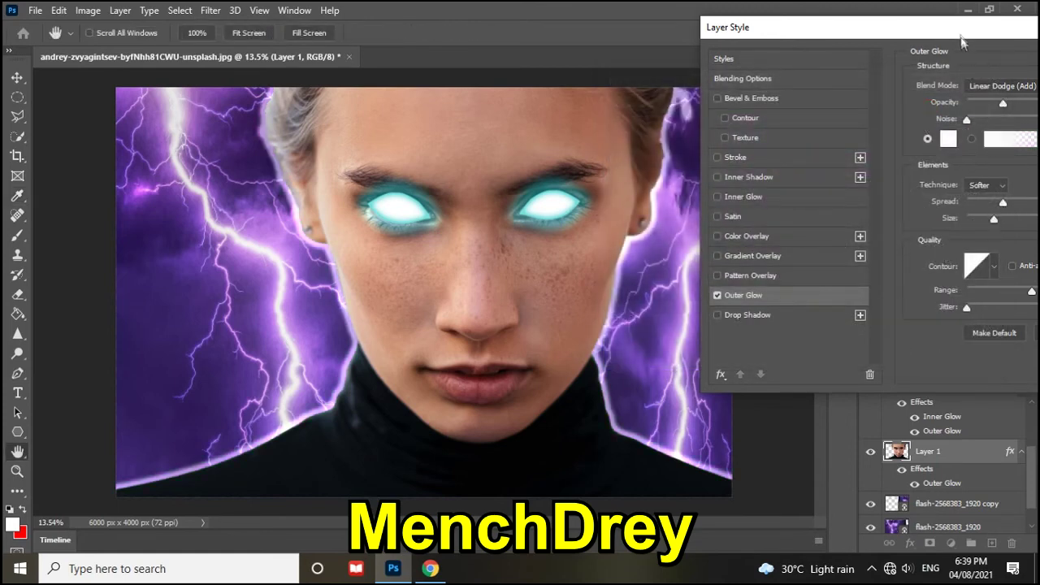
left_click_drag(959, 31, 925, 17)
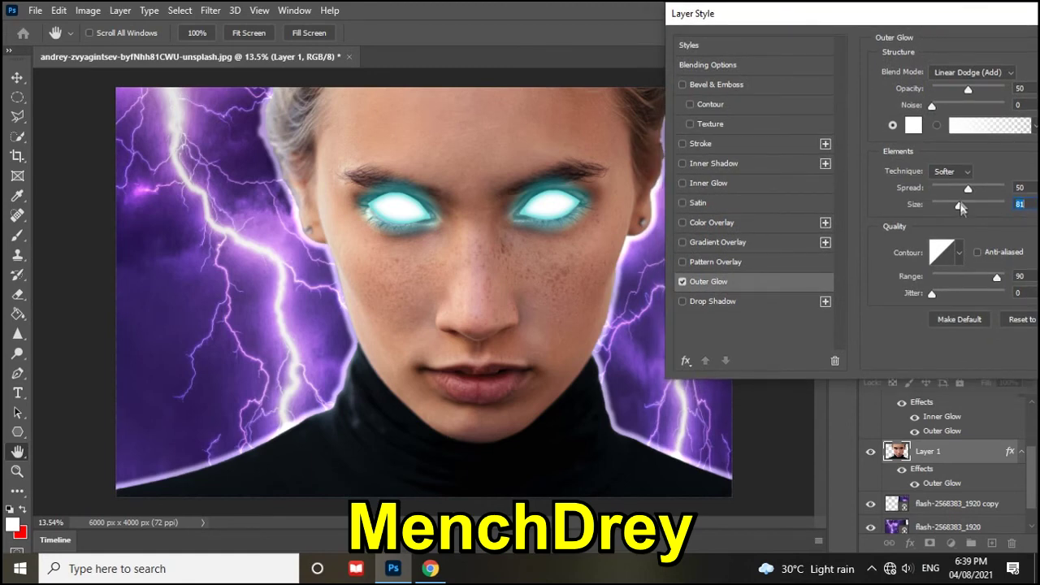
left_click_drag(967, 189, 952, 188)
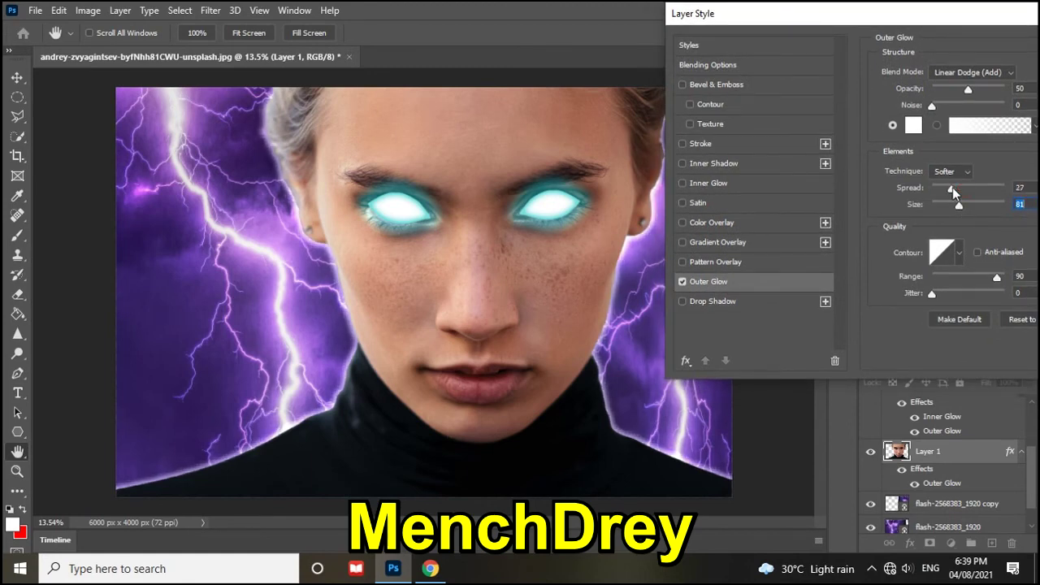
mouse_move(934, 19)
left_mouse_down()
mouse_move(1037, 147)
mouse_move(1031, 126)
mouse_move(711, 103)
left_mouse_up()
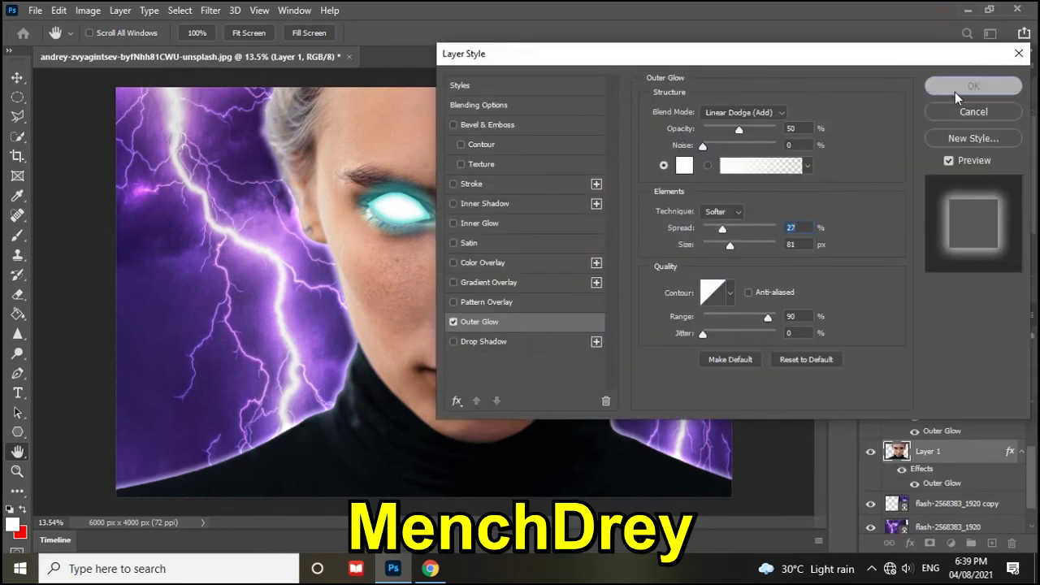
left_click(954, 92)
key("w")
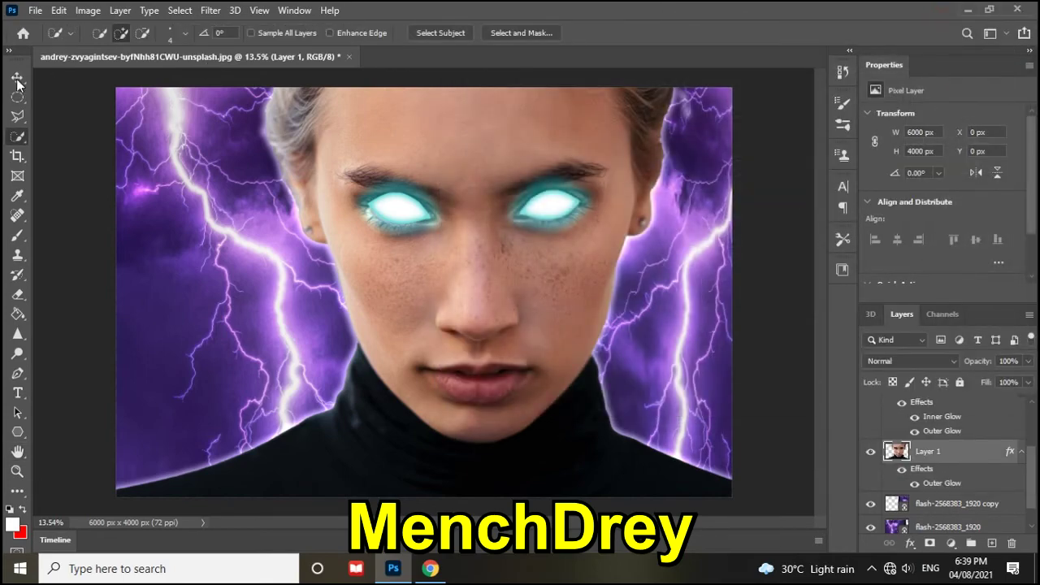
left_click(17, 79)
scroll(659, 261, "down", 1)
scroll(661, 266, "down", 1)
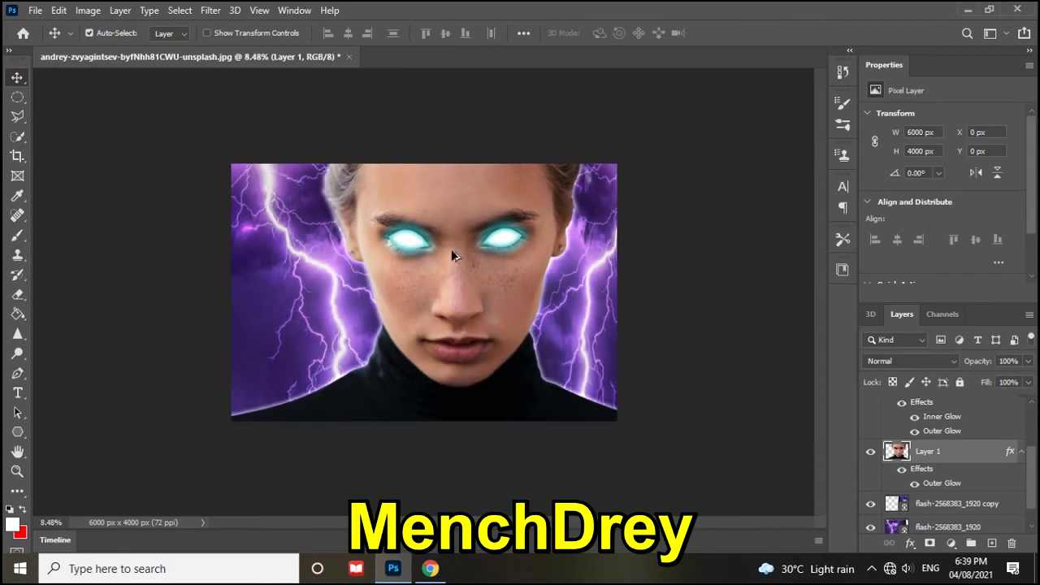
scroll(439, 246, "up", 1)
scroll(422, 244, "up", 1)
scroll(422, 248, "up", 1)
scroll(422, 252, "down", 1)
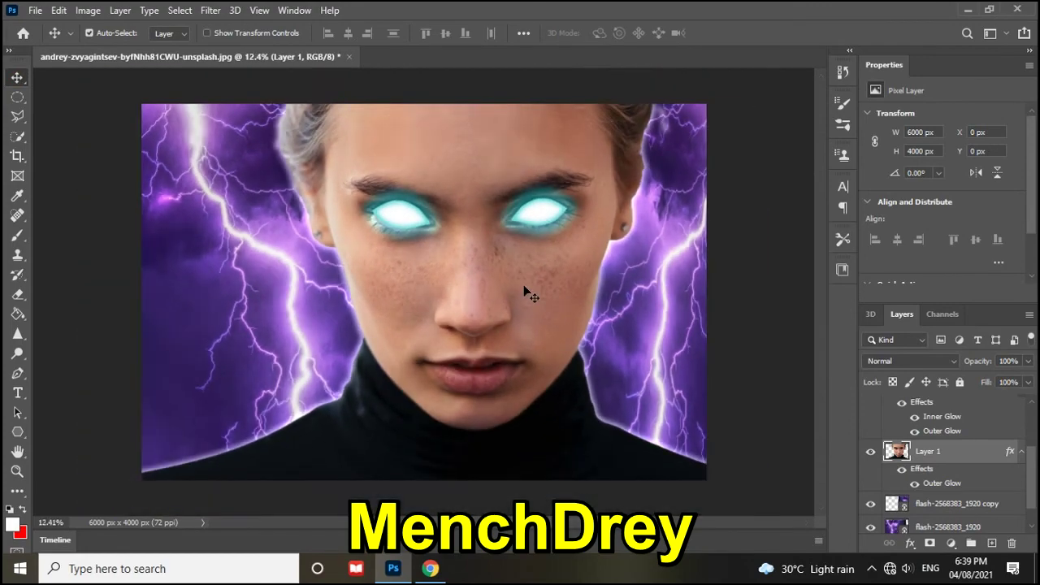
scroll(512, 276, "up", 1)
scroll(506, 271, "up", 1)
scroll(506, 271, "down", 1)
scroll(932, 445, "up", 2)
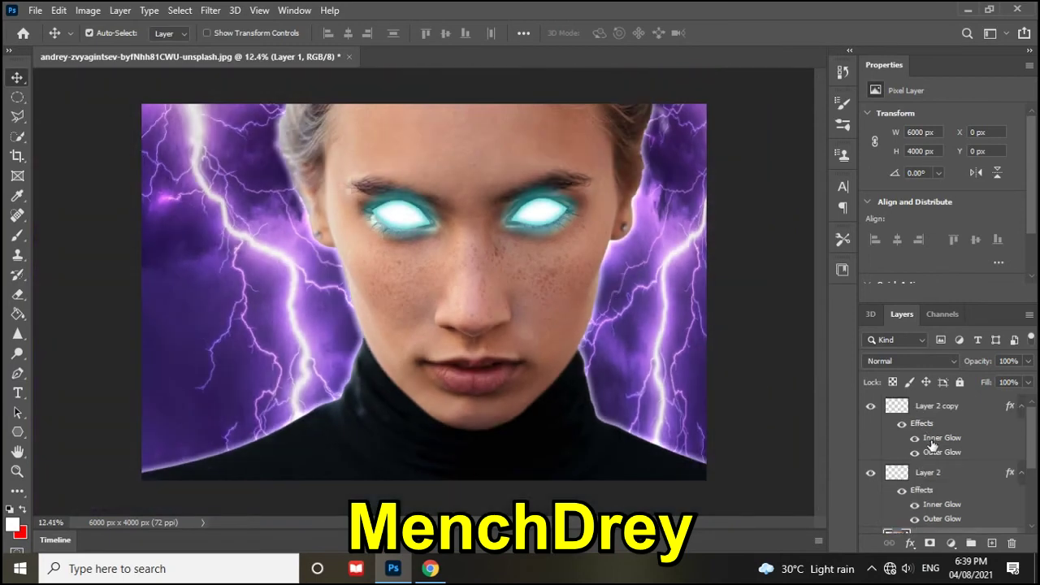
left_click(869, 406)
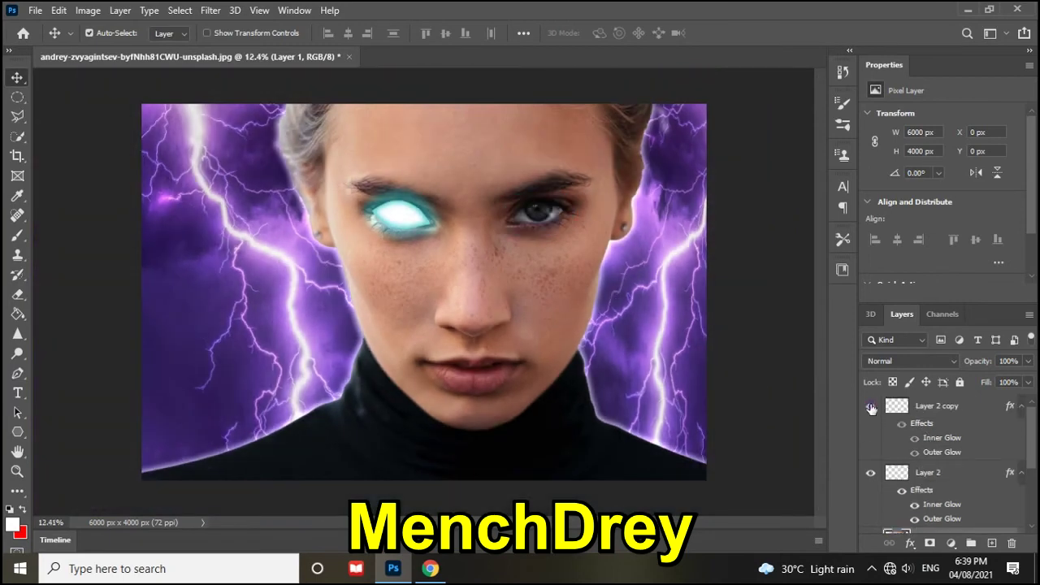
left_click(871, 472)
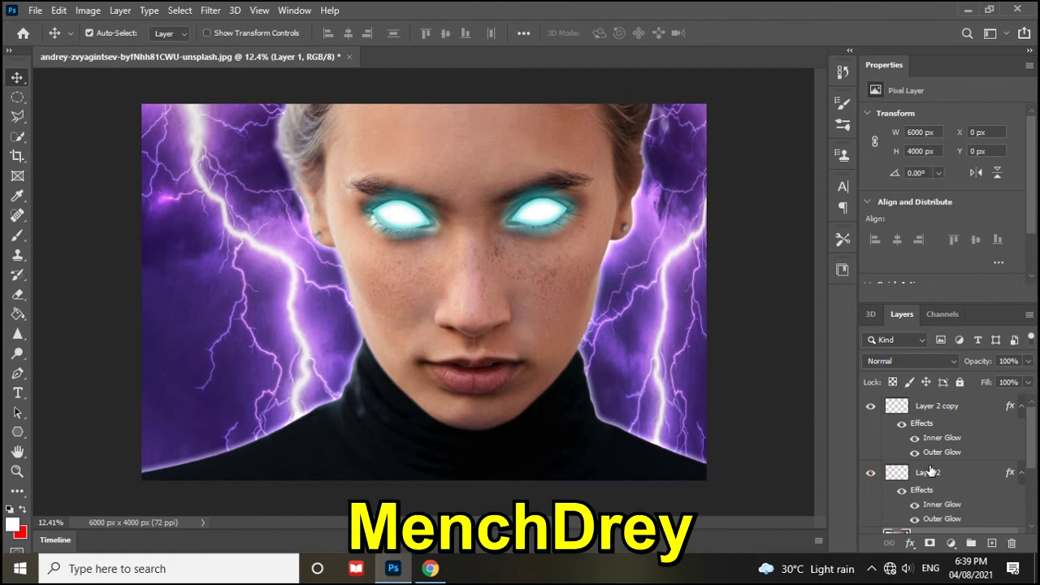
scroll(930, 469, "down", 3)
left_click(872, 475)
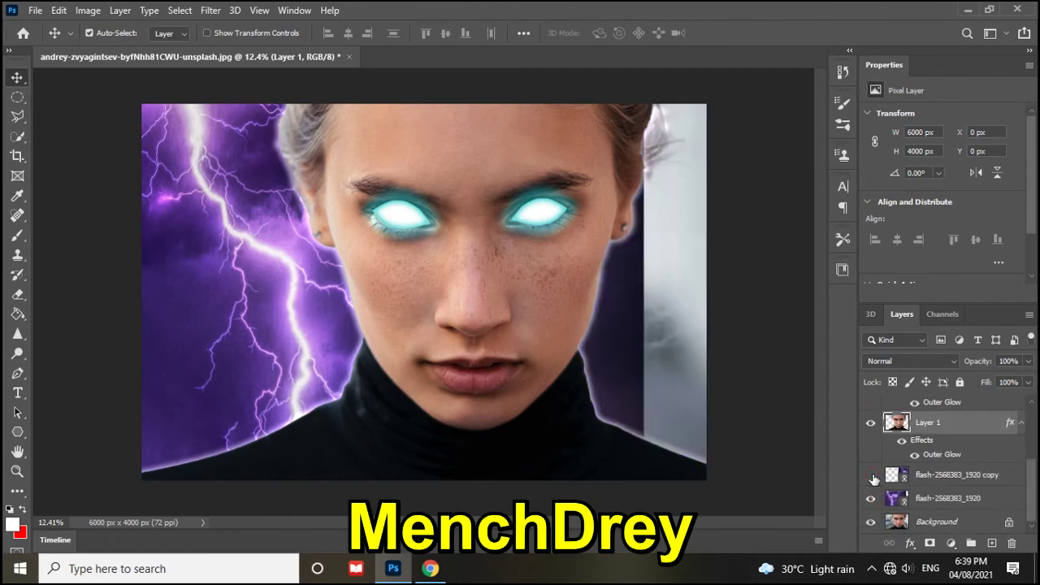
left_click(873, 475)
left_click(871, 498)
left_click(870, 498)
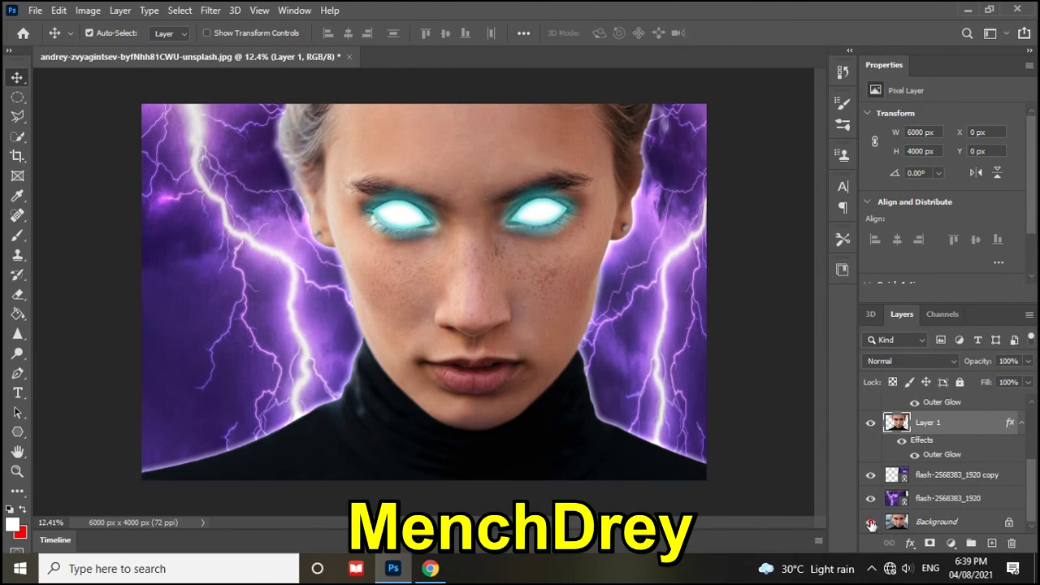
left_click(872, 424)
left_click(872, 424)
scroll(446, 277, "up", 2)
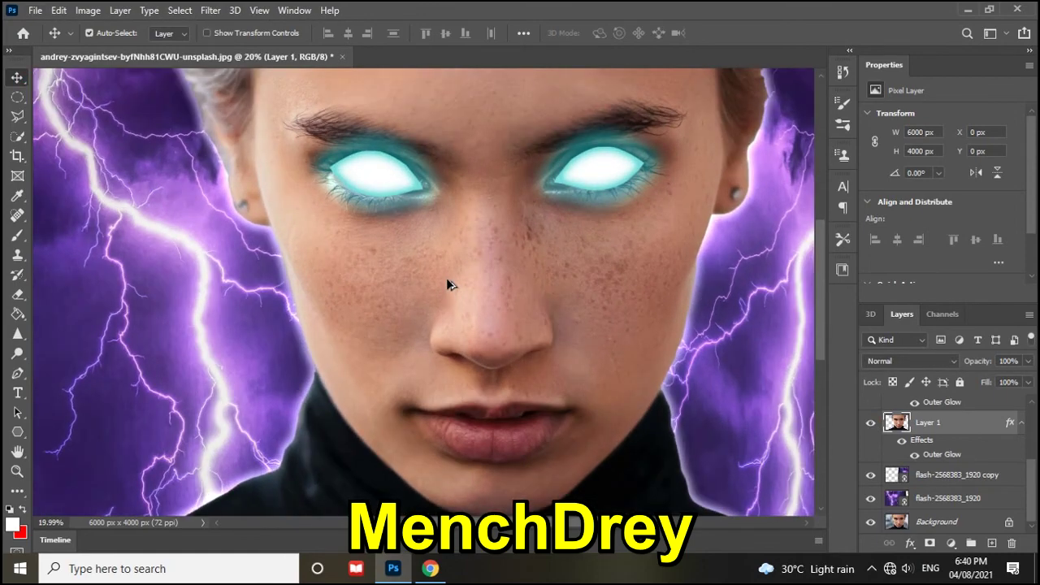